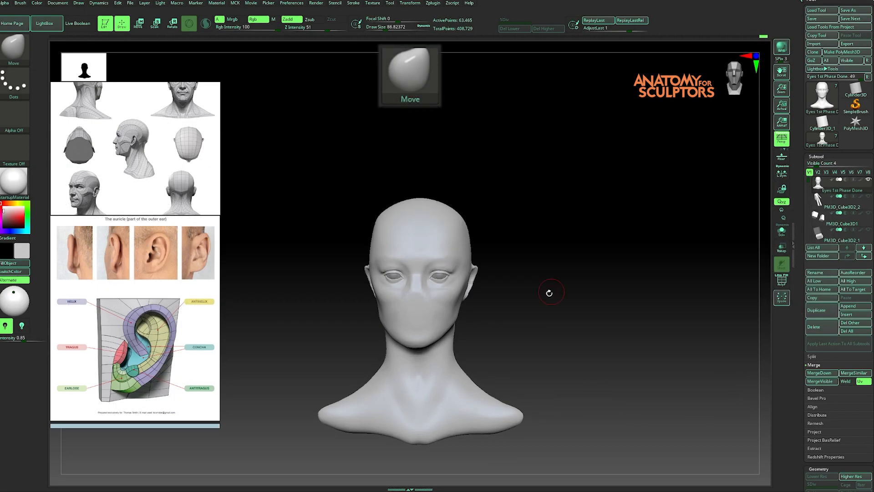
Smooth the existing ear's outer rim and lobe on the bust from the side
drag(548, 293, 482, 359)
drag(511, 297, 542, 304)
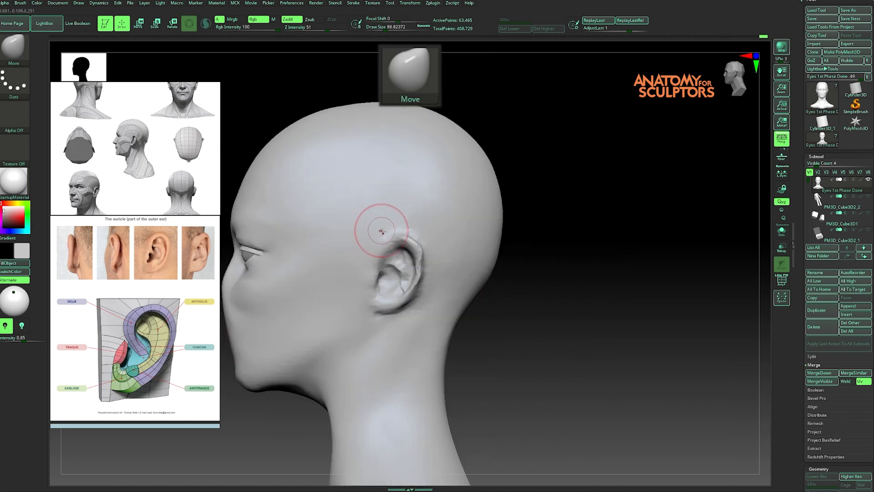
key(b)
key(s)
key(t)
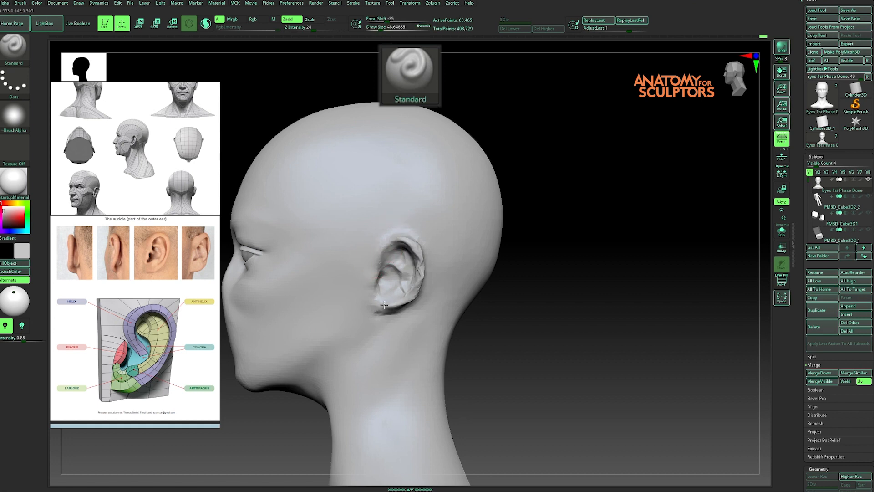
shift+drag(384, 308, 419, 290)
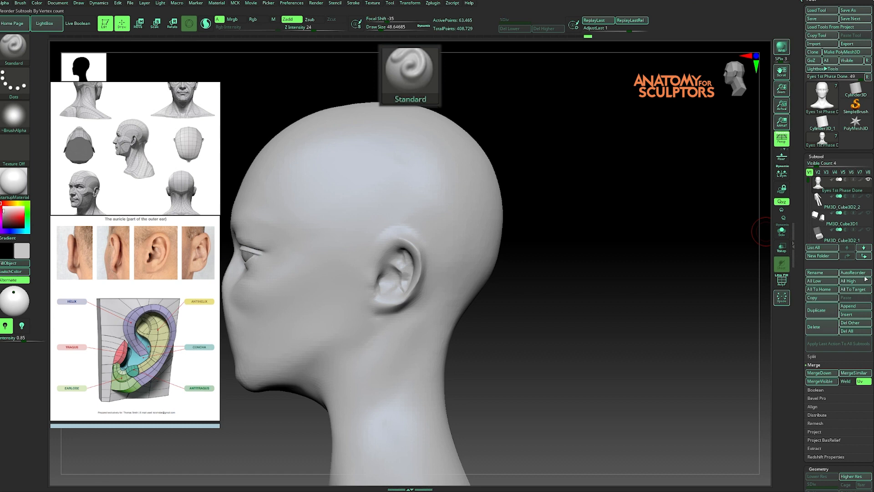
Append a Ring3D primitive as a new subtool and make it the active subtool
click(846, 305)
click(677, 351)
ctrl+right_drag(541, 340, 527, 285)
alt+click(387, 251)
Scale down the ring and move it against the side of the head so it encircles the ear
key(w)
drag(371, 239, 369, 313)
shift+right_drag(483, 270, 515, 273)
drag(413, 260, 476, 265)
shift+right_drag(606, 269, 537, 307)
drag(398, 256, 398, 296)
drag(426, 231, 424, 279)
shift+right_drag(477, 253, 545, 265)
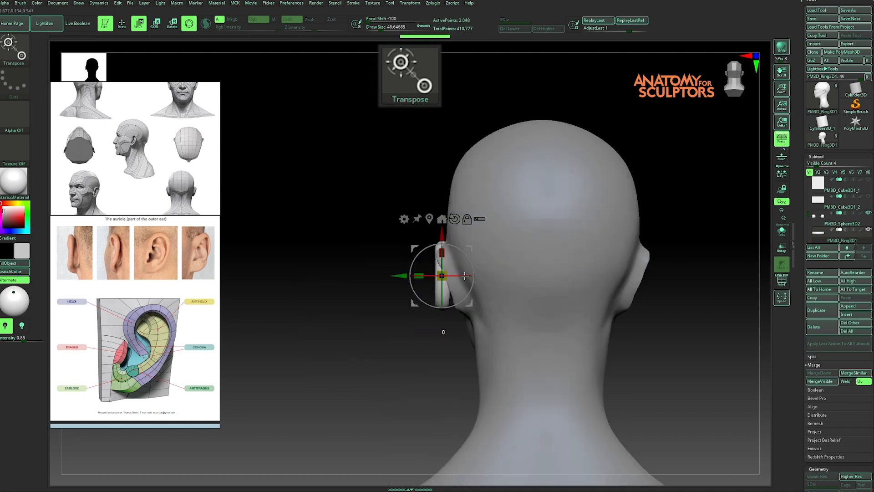
drag(464, 275, 473, 253)
shift+right_drag(363, 267, 433, 267)
key(q)
Show the ring's polyframe and hide its lower front section using a rectangular selection
right_drag(560, 269, 577, 263)
key(shift+f)
mouse_move(656, 246)
right_down()
mouse_move(675, 226)
mouse_move(590, 230)
right_up()
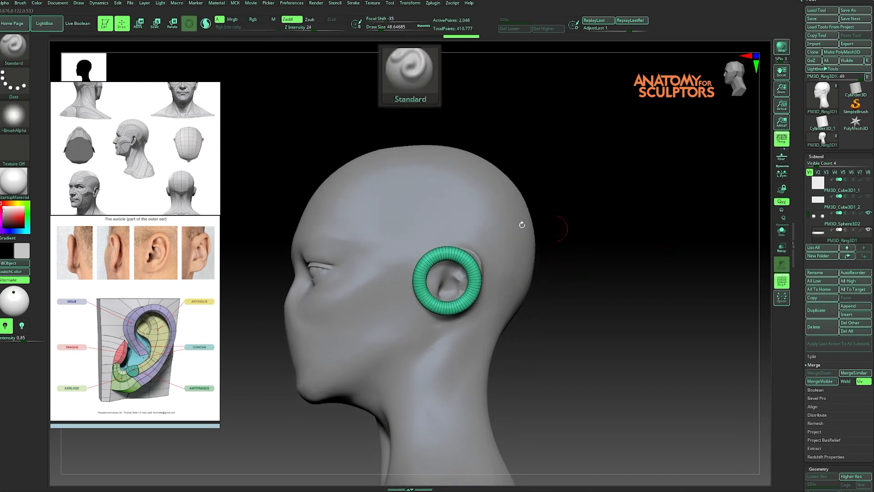
mouse_move(669, 267)
right_down()
mouse_move(636, 278)
mouse_move(661, 306)
right_up()
key(ctrl)
key(ctrl+shift)
key(ctrl)
key(ctrl+shift)
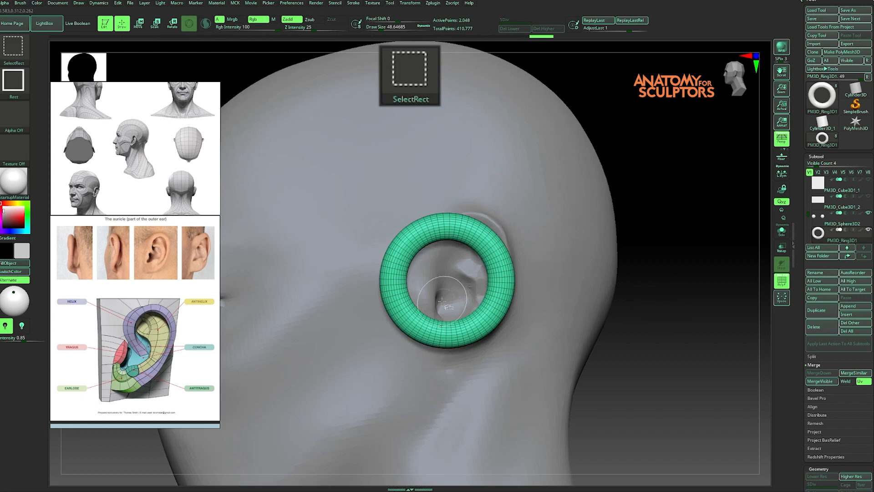
mouse_move(439, 318)
ctrl+shift+mouse_down()
mouse_move(368, 363)
mouse_move(376, 365)
mouse_move(351, 357)
mouse_move(359, 365)
ctrl+shift+mouse_up()
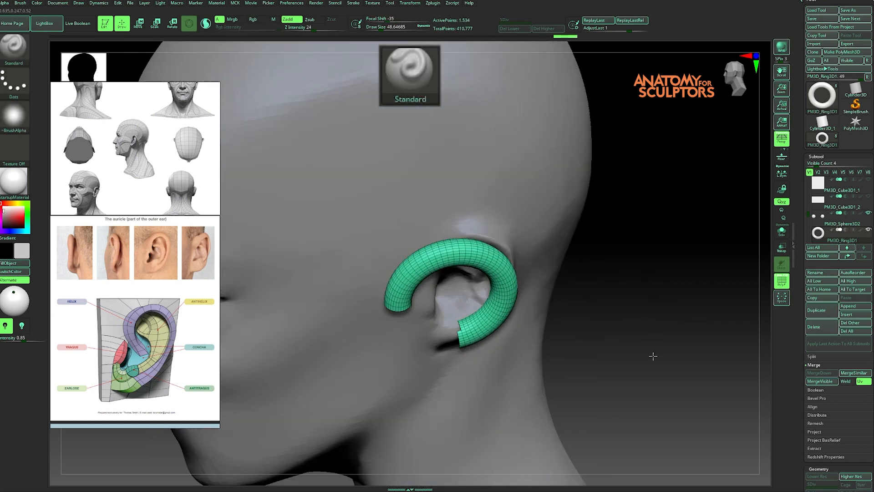
Invert the ring's visibility and trim the lower end of the cut-out segment with rectangular selections
drag(653, 350, 633, 347)
key(ctrl+shift)
ctrl+shift+drag(438, 362, 436, 361)
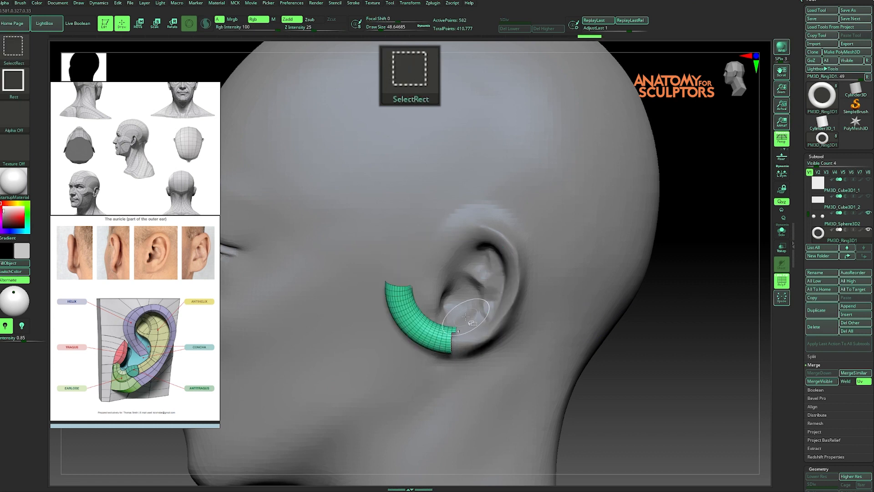
ctrl+shift+drag(471, 315, 449, 364)
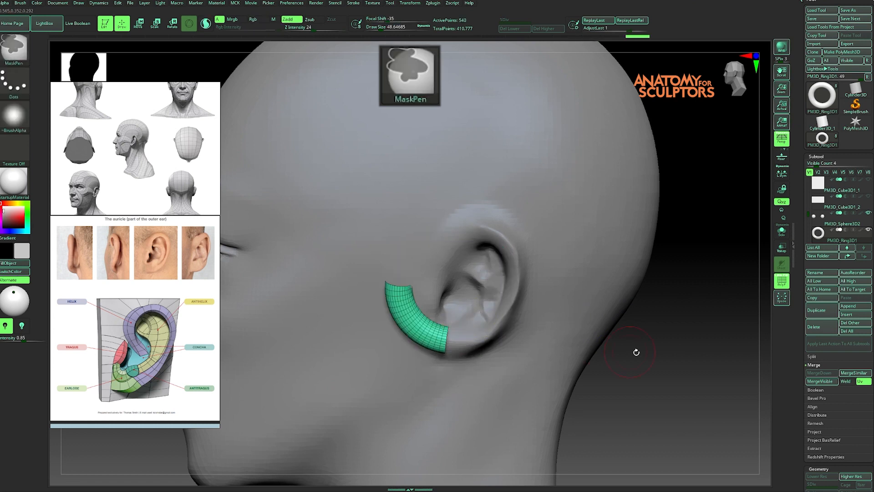
ctrl+alt+shift+drag(463, 320, 441, 363)
ctrl+alt+shift+drag(448, 338, 444, 348)
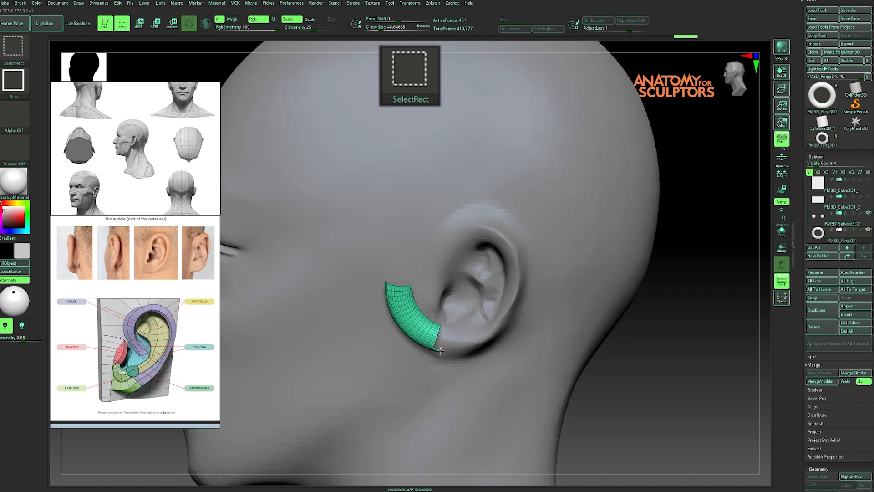
Invert the visibility back to the C-shaped ring and hide the stray faces at its front end
ctrl+shift+click(658, 363)
mouse_move(668, 350)
shift+mouse_down()
mouse_move(669, 335)
mouse_move(663, 359)
shift+mouse_up()
drag(663, 353, 672, 324)
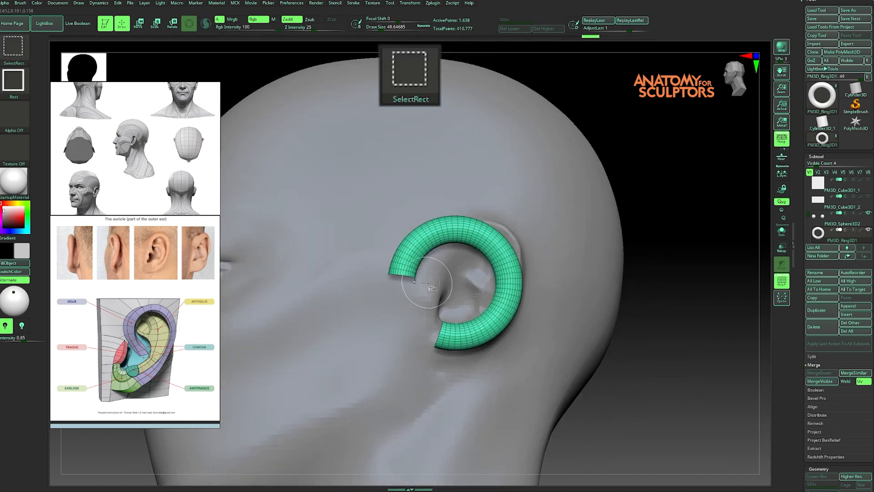
ctrl+alt+shift+drag(400, 300, 400, 293)
drag(640, 342, 671, 333)
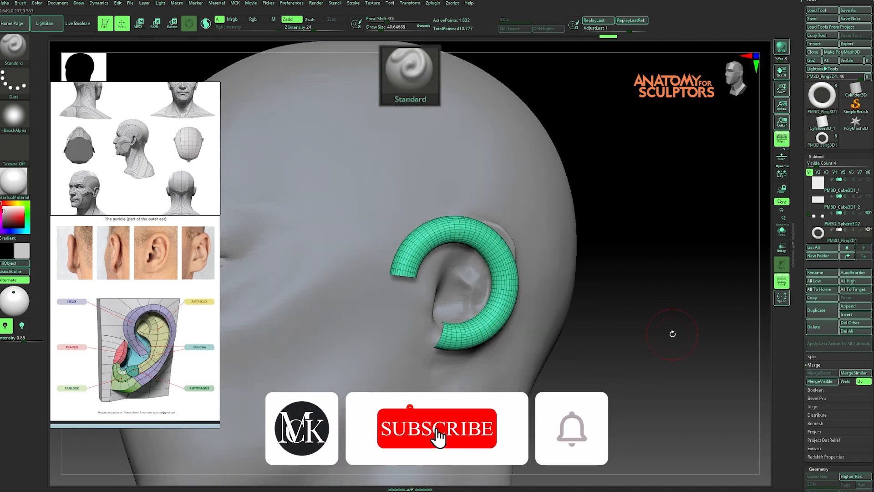
Delete the hidden ring faces, close the open ends and turn the polyframe off
key(2)
click(654, 49)
click(687, 48)
drag(592, 255, 629, 290)
key(shift+f)
Pull the open ring's upper back edge outward using the Move brush at a draw size of about 187
key(s)
drag(573, 255, 587, 255)
key(b)
key(m)
key(v)
drag(454, 254, 471, 258)
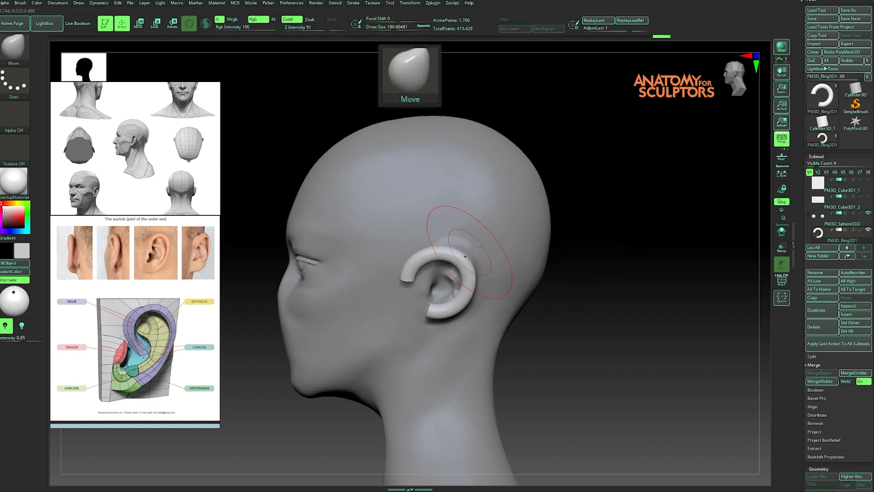
Try to push the open ring's front end and upper edge into shape with the Move brush
ctrl+right_drag(472, 255, 570, 239)
drag(383, 278, 444, 274)
key(ctrl+z)
key(s)
key(s)
mouse_move(428, 234)
mouse_down()
mouse_move(447, 234)
mouse_move(449, 321)
mouse_move(437, 274)
mouse_move(447, 270)
mouse_move(437, 270)
mouse_up()
key(ctrl+z)
key(s)
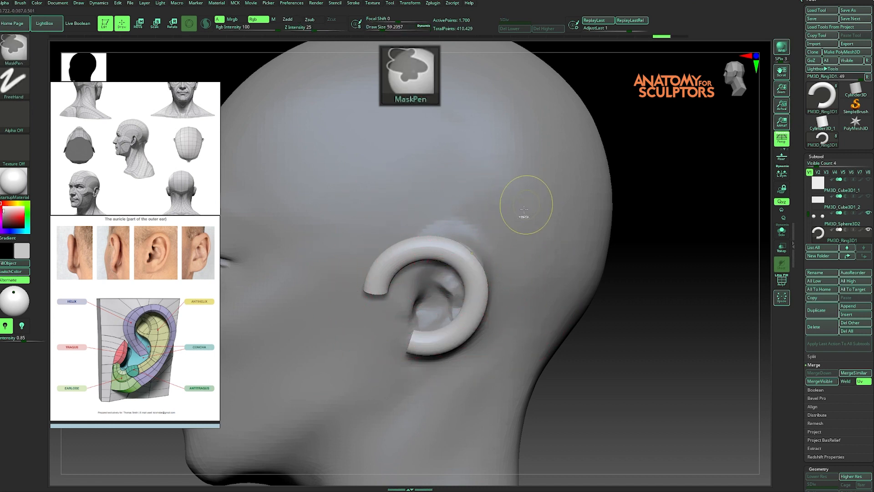
Mask the back of the ring and bend its unmasked front end inward with the Move brush at size about 87
ctrl+drag(625, 262, 400, 390)
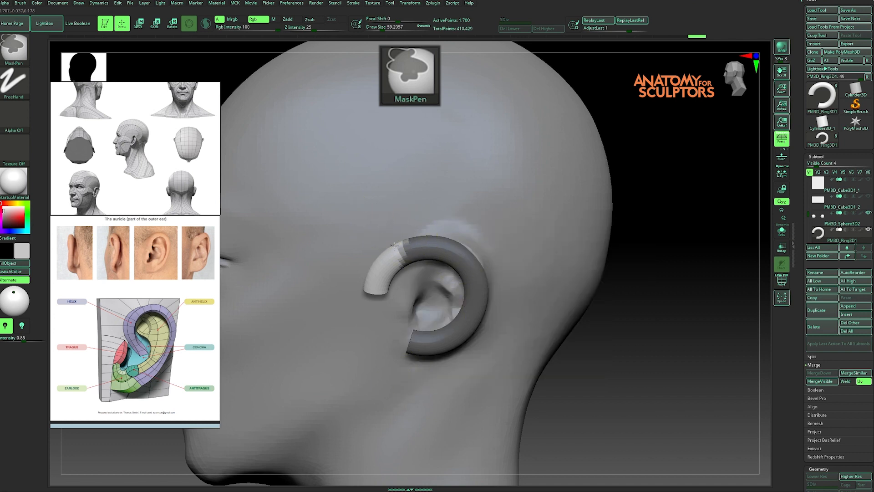
ctrl+drag(568, 209, 407, 278)
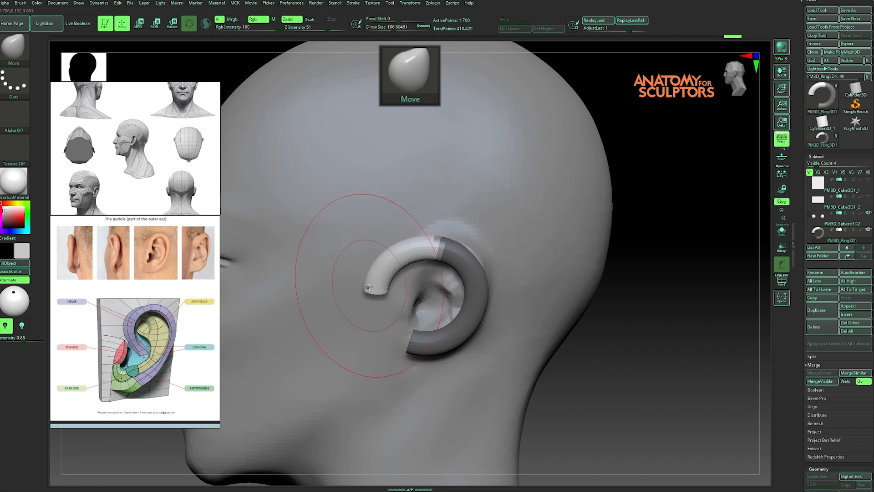
key(s)
drag(438, 283, 422, 283)
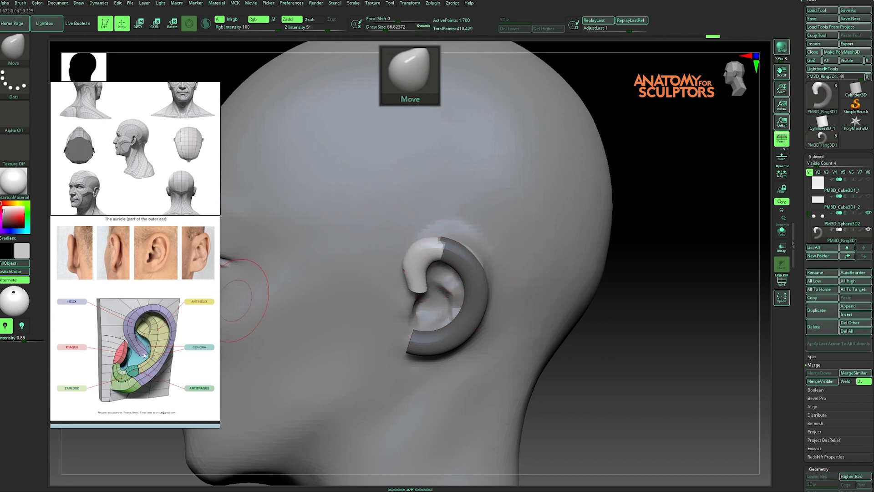
drag(422, 297, 427, 291)
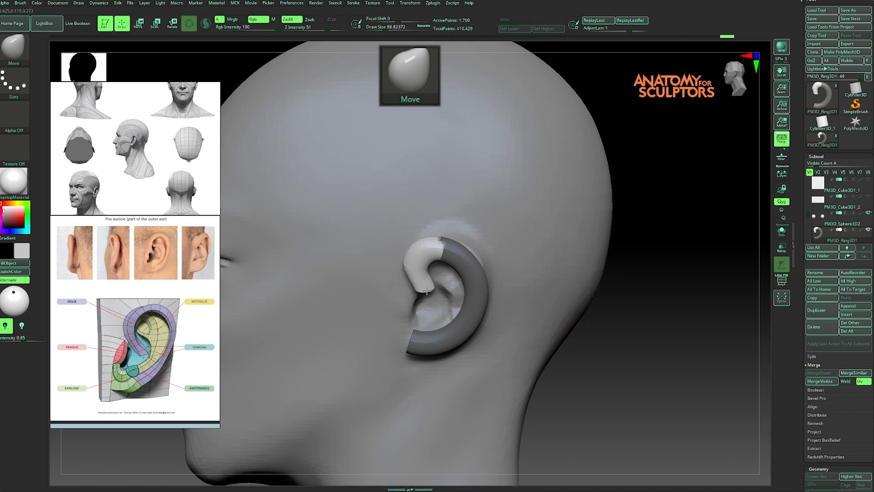
Smooth the bend at the top front of the helix and adjust its curve with the Move brush
mouse_move(553, 215)
right_down()
mouse_move(428, 285)
mouse_move(303, 322)
mouse_move(416, 248)
mouse_move(356, 254)
right_up()
key(s)
mouse_move(432, 244)
shift+mouse_down()
mouse_move(461, 242)
mouse_move(444, 238)
shift+mouse_up()
key(s)
drag(444, 259, 455, 241)
Pull the helix's lower end into shape with the Move brush and smooth the helix from bottom to front
right_drag(606, 249, 692, 246)
drag(435, 343, 415, 364)
right_drag(592, 292, 518, 298)
key(s)
mouse_move(448, 344)
mouse_down()
mouse_move(435, 344)
mouse_move(432, 358)
mouse_move(432, 340)
mouse_up()
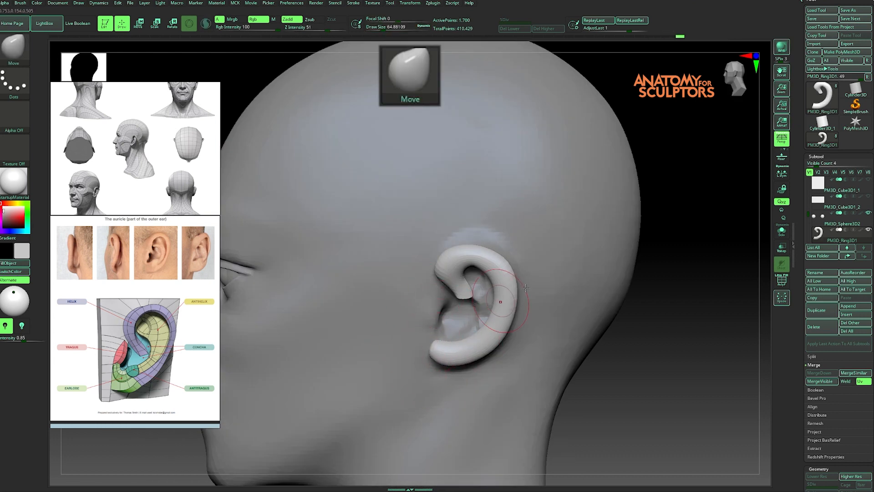
key(shift)
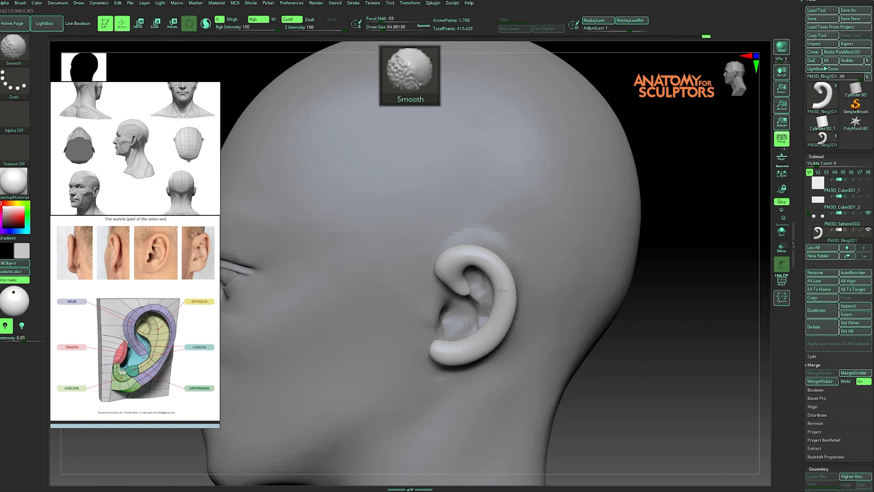
mouse_move(446, 352)
shift+mouse_down()
mouse_move(520, 284)
mouse_move(469, 282)
shift+mouse_up()
Refine the helix's lower end from several angles with the Move brush at a draw size of about 80
key(s)
key(s)
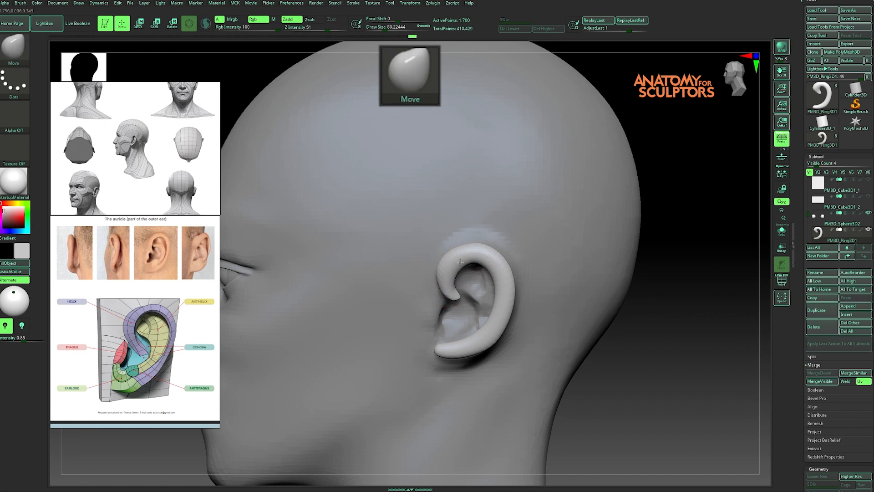
drag(556, 214, 752, 228)
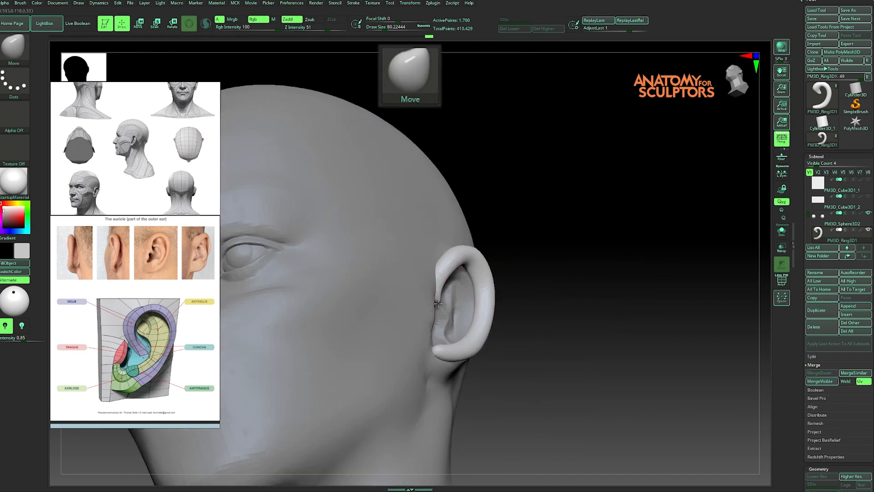
drag(541, 258, 430, 300)
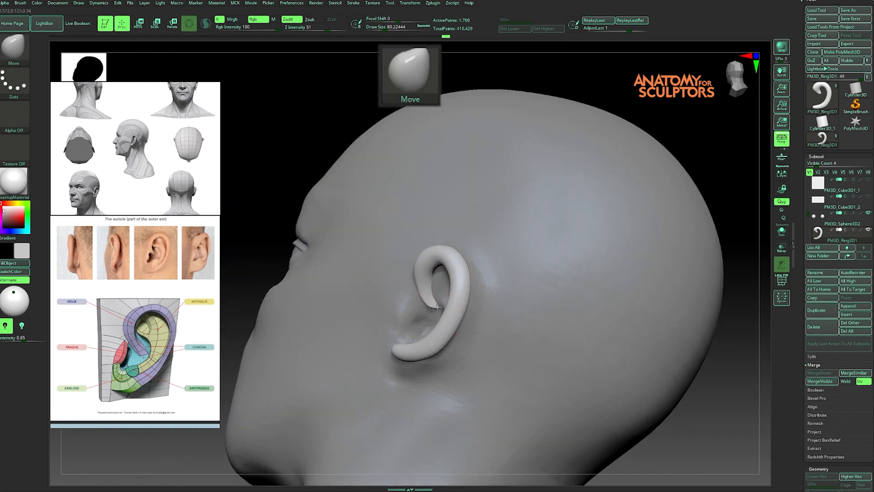
mouse_move(723, 309)
mouse_down()
mouse_move(706, 331)
mouse_move(515, 373)
mouse_move(455, 342)
mouse_up()
drag(399, 345, 408, 342)
mouse_move(529, 305)
mouse_down()
mouse_move(567, 288)
mouse_move(624, 292)
mouse_up()
mouse_move(393, 357)
mouse_down()
mouse_move(478, 318)
mouse_move(484, 326)
mouse_move(453, 329)
mouse_move(375, 381)
mouse_up()
mouse_move(696, 310)
mouse_down()
mouse_move(676, 260)
mouse_move(568, 285)
mouse_up()
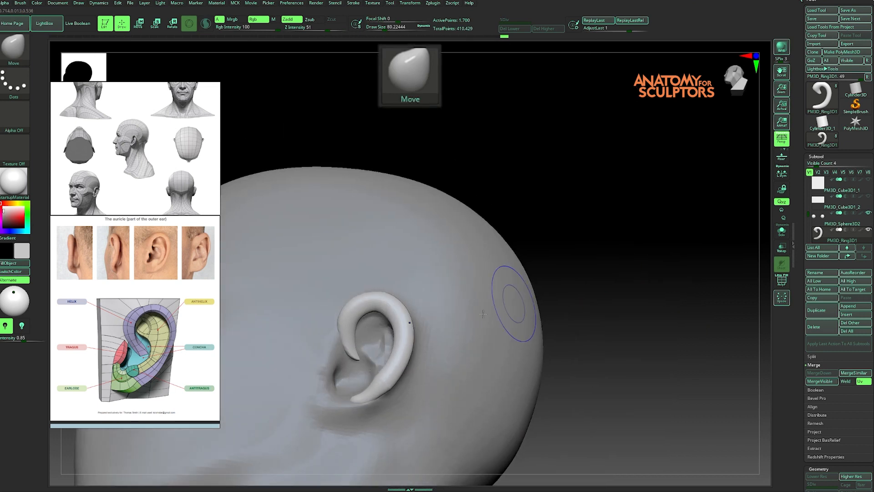
drag(374, 392, 358, 396)
drag(587, 309, 573, 291)
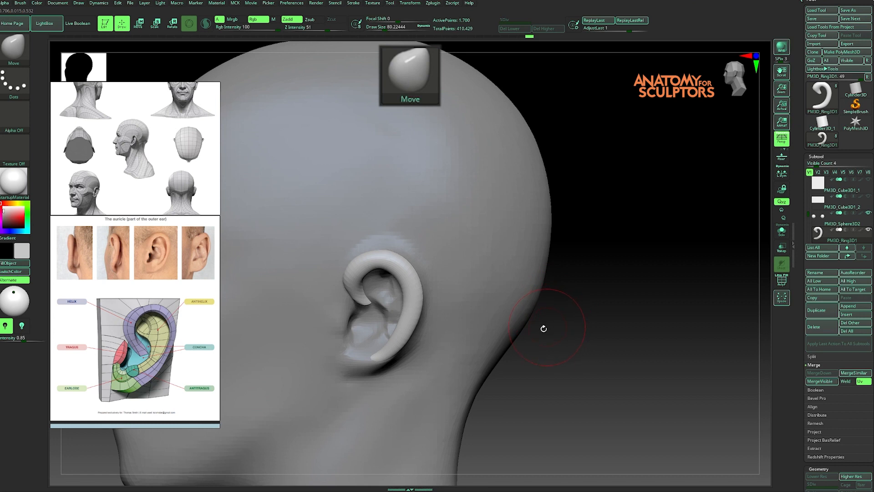
Append a Sphere3D primitive as a new subtool and make it the active subtool
click(849, 306)
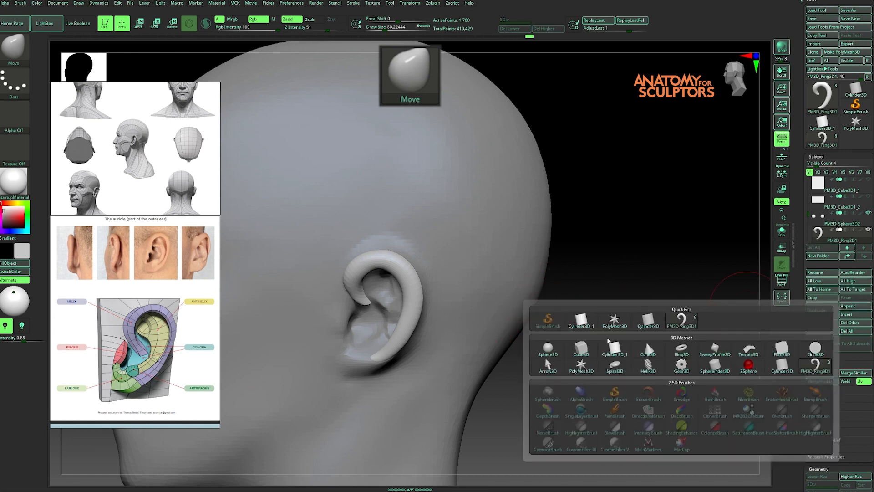
click(550, 352)
alt+click(418, 281)
ctrl+right_drag(418, 281, 484, 285)
Scale down the sphere and move it out of the head to just below the ear
key(w)
drag(386, 275, 369, 284)
shift+drag(492, 287, 543, 291)
drag(342, 278, 449, 280)
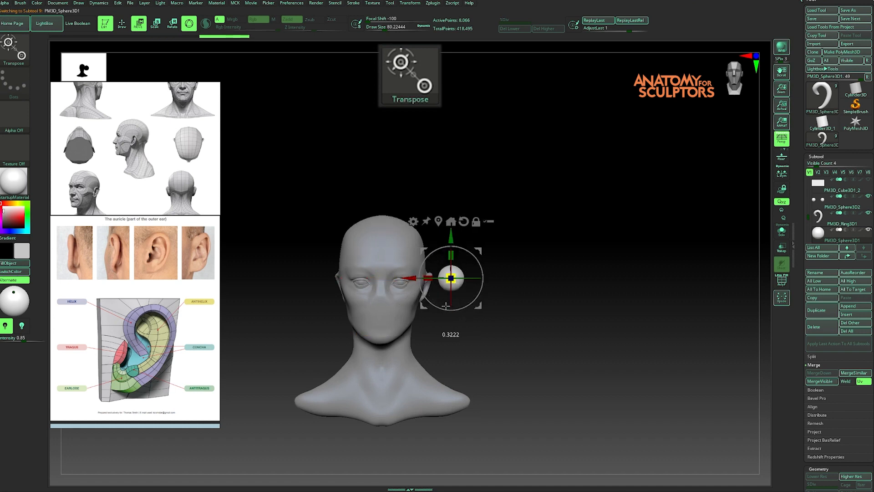
shift+drag(569, 272, 527, 271)
ctrl+right_drag(526, 271, 460, 275)
drag(406, 279, 499, 287)
drag(544, 236, 543, 336)
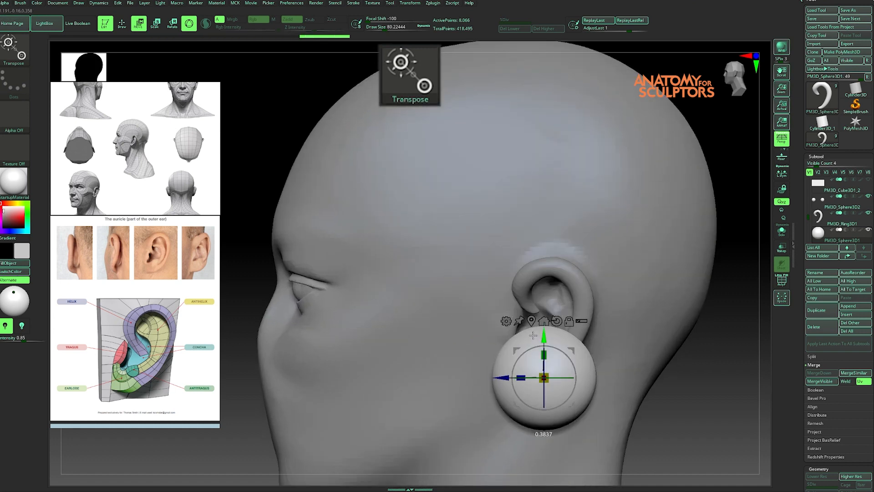
Shrink the sphere further and place it at the helix's lower end as the earlobe's base
shift+drag(696, 401, 786, 406)
drag(520, 376, 392, 377)
shift+drag(618, 378, 551, 375)
drag(432, 378, 414, 388)
drag(431, 340, 421, 321)
drag(441, 360, 432, 360)
drag(683, 374, 609, 374)
drag(466, 365, 474, 366)
right_drag(546, 374, 619, 378)
key(q)
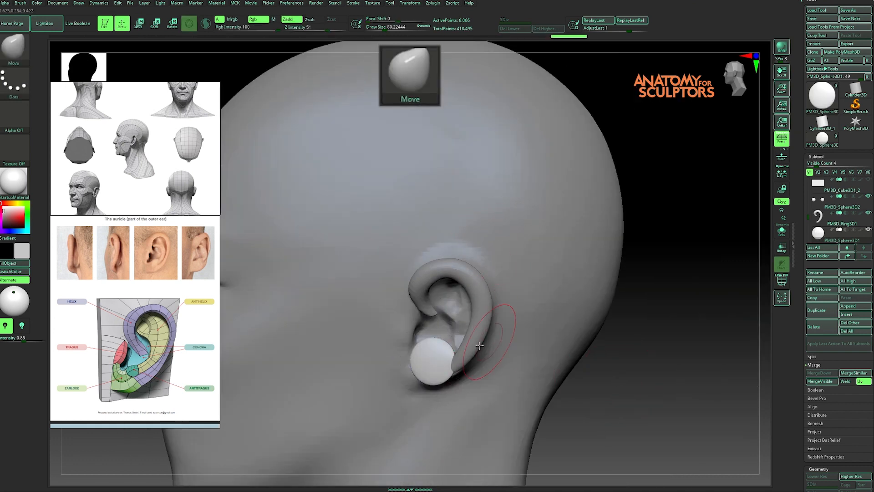
Reshape the sphere into a curved earlobe using the Move brush with a smaller draw size
alt+click(455, 369)
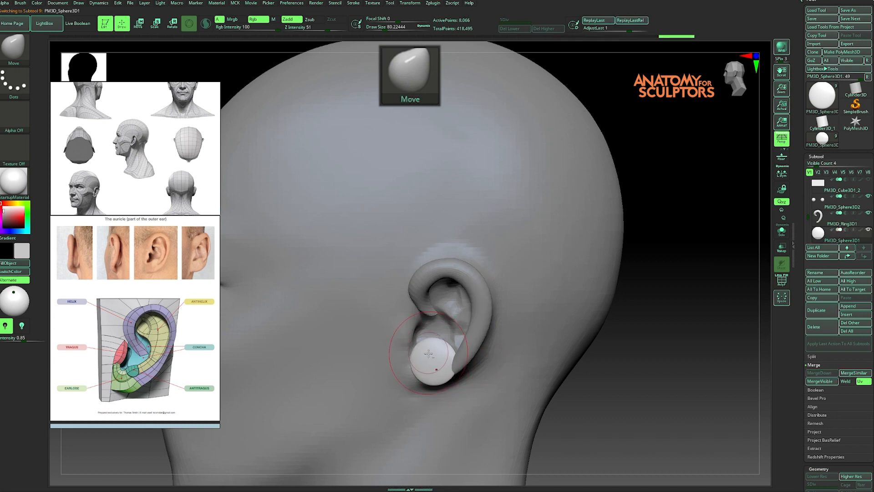
key(bracketleft)
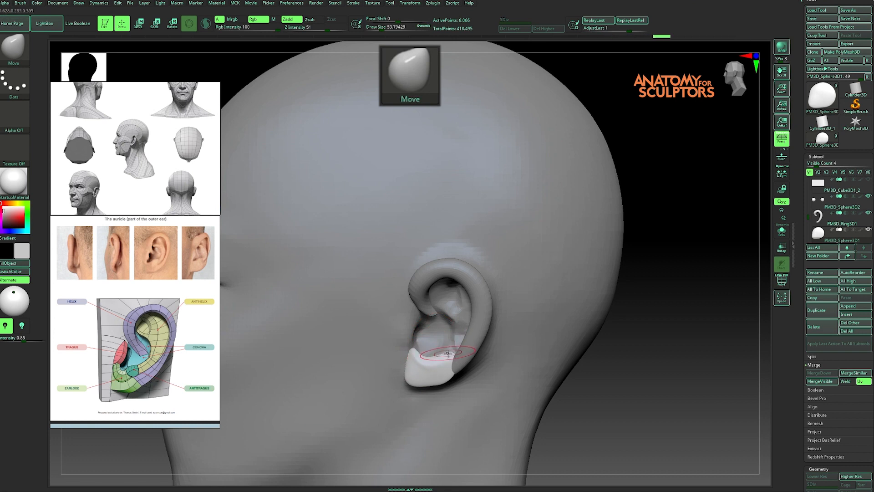
drag(449, 348, 440, 349)
Refine the earlobe's thickness and upper edge from below and behind with the Move brush
drag(640, 335, 642, 401)
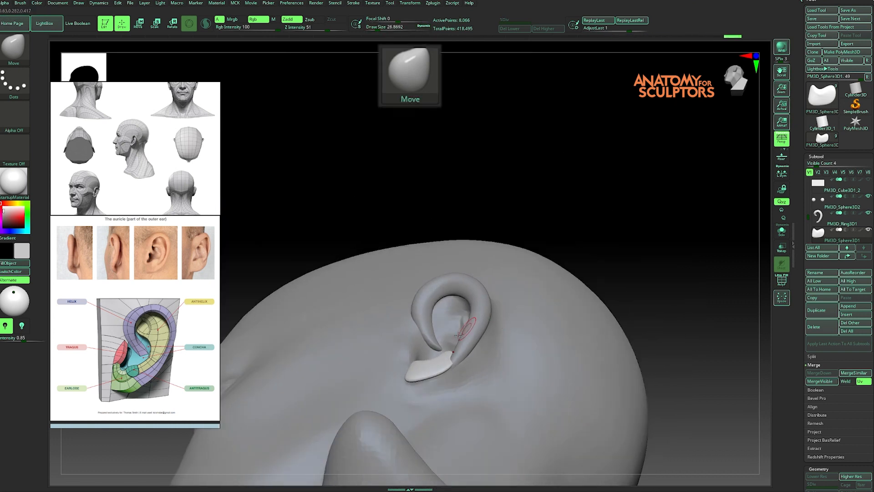
key(s)
drag(446, 350, 443, 350)
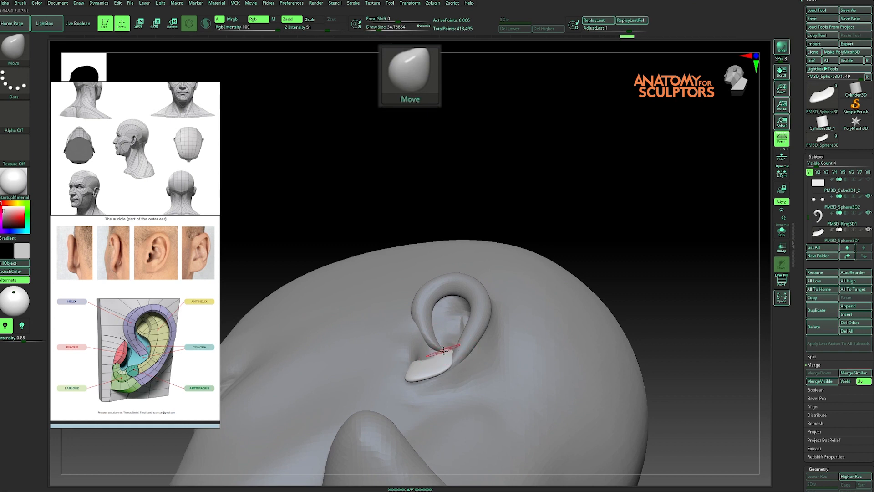
drag(638, 219, 603, 253)
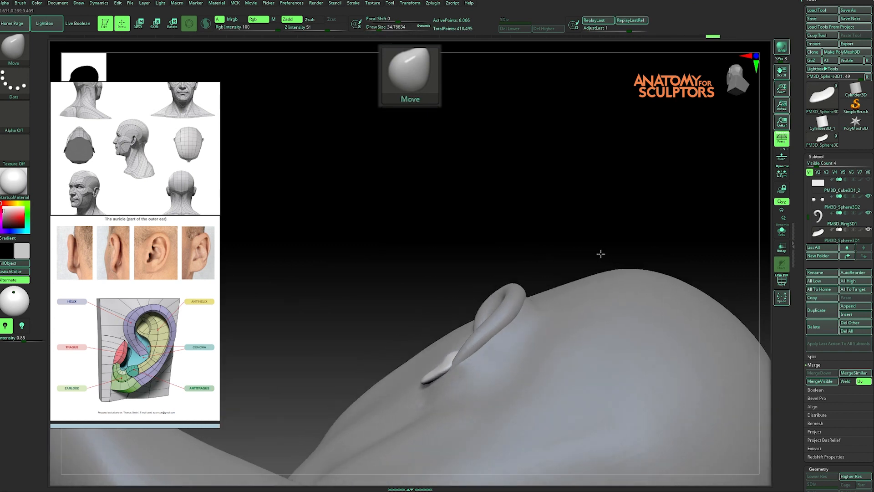
drag(445, 316, 443, 306)
Build up the earlobe's surface with the Clay brush and smooth it
key(b)
key(c)
key(l)
drag(439, 260, 438, 314)
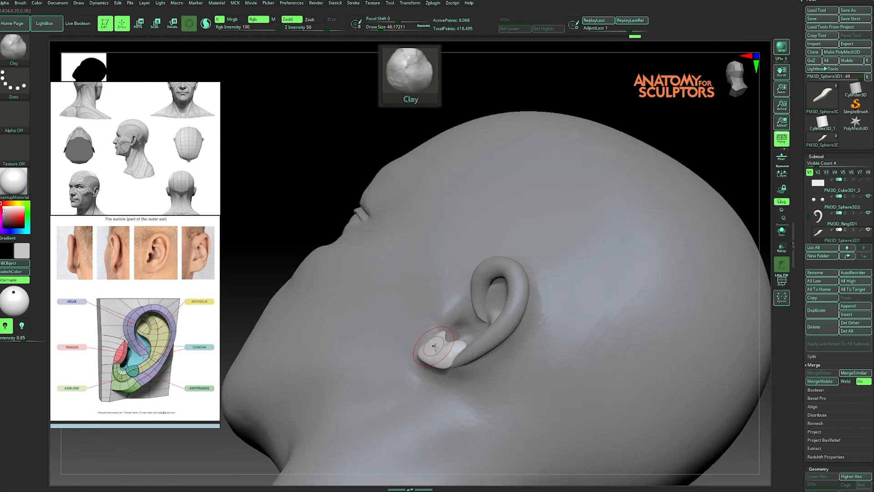
key(shift)
shift+drag(435, 347, 458, 341)
Refine the earlobe's lower outline in side view with the Move brush
drag(687, 148, 719, 172)
key(b)
key(m)
key(v)
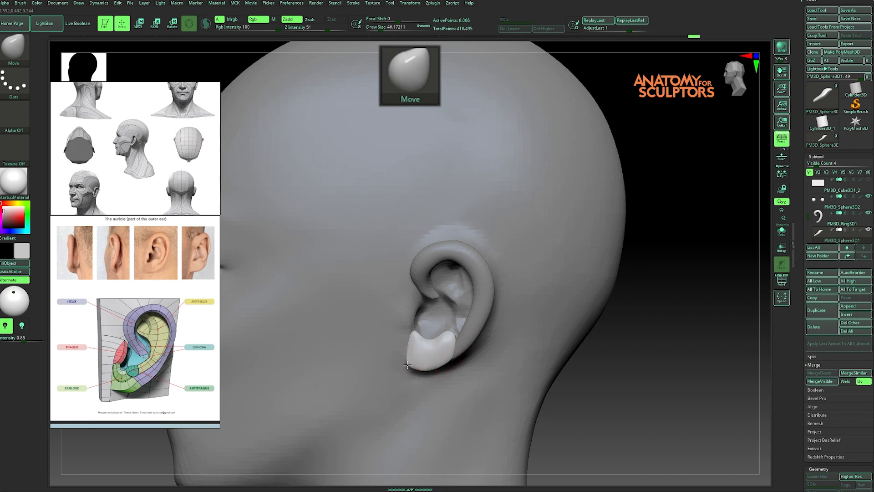
key(shift)
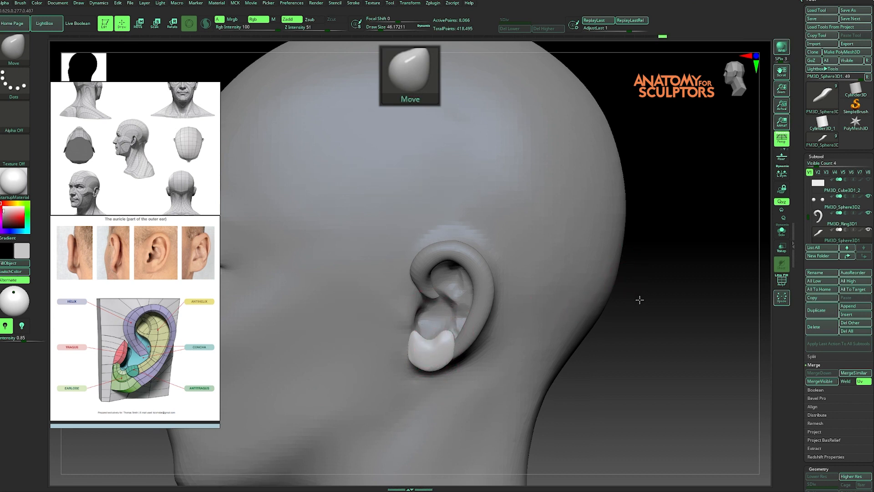
drag(635, 299, 420, 323)
drag(558, 303, 575, 286)
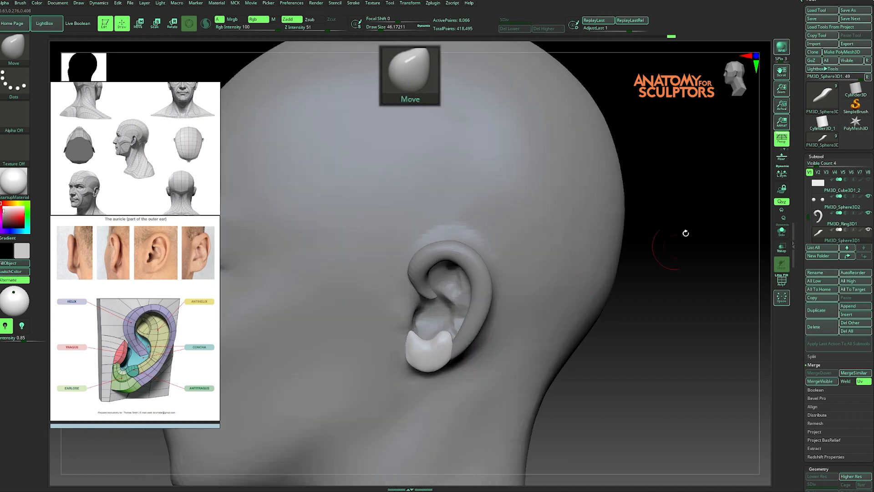
Append a new sphere subtool for the tragus and select it
click(848, 306)
click(545, 347)
alt+drag(662, 303, 500, 296)
alt+click(392, 291)
Shrink and flatten the new sphere and place it in front of the ear opening
key(w)
drag(318, 306, 455, 306)
alt+drag(543, 307, 539, 341)
drag(514, 278, 382, 357)
drag(386, 374, 452, 354)
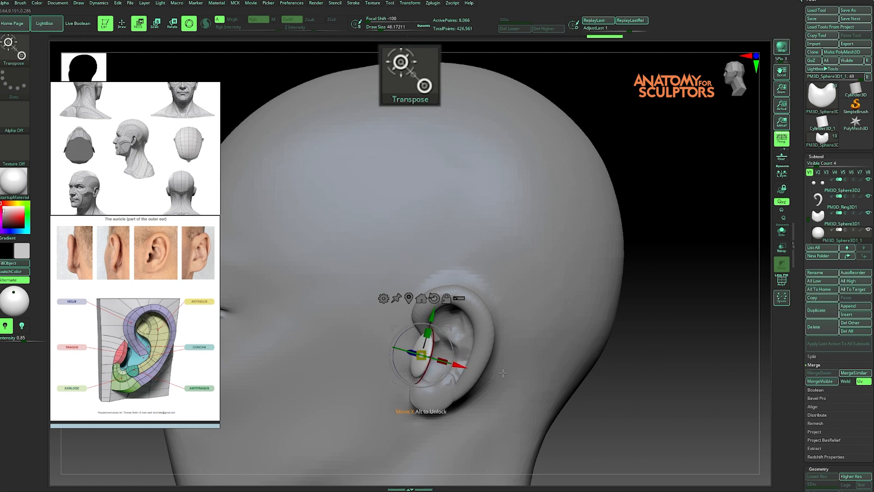
Rotate and shift the flattened sphere to follow the front of the ear opening, checking from below and behind
drag(610, 387, 621, 291)
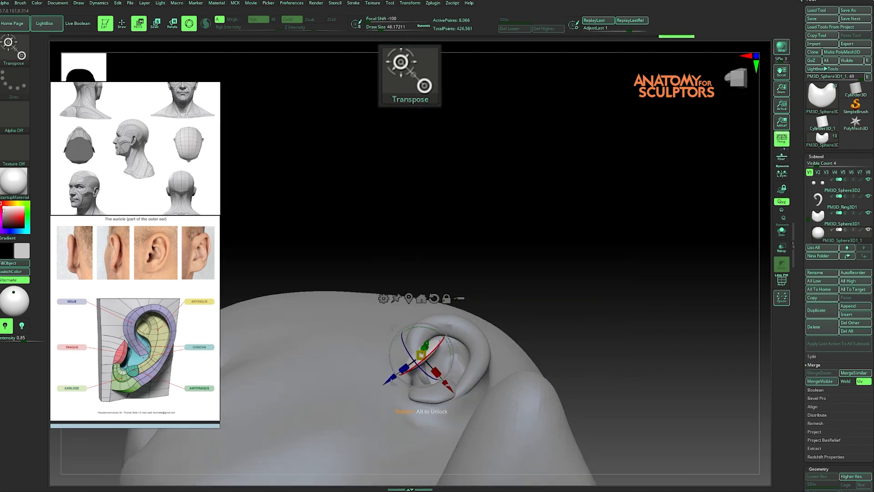
drag(461, 232, 461, 329)
drag(646, 409, 550, 409)
drag(457, 372, 472, 375)
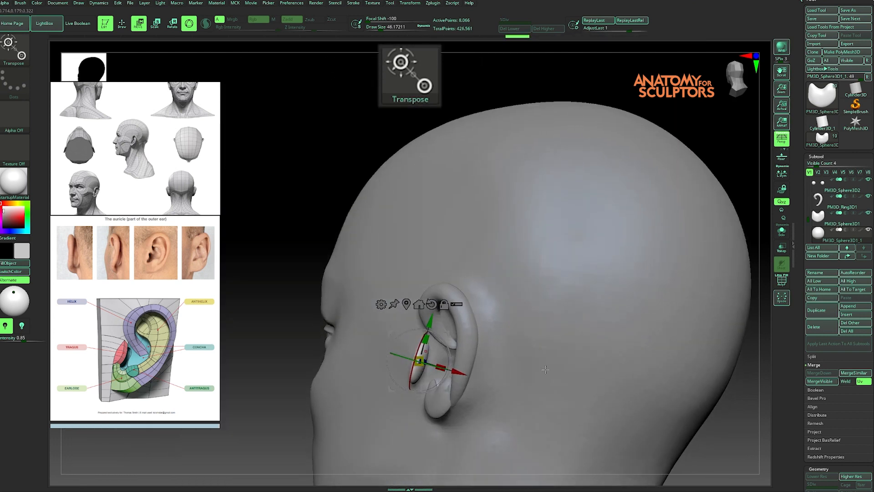
drag(610, 414, 547, 407)
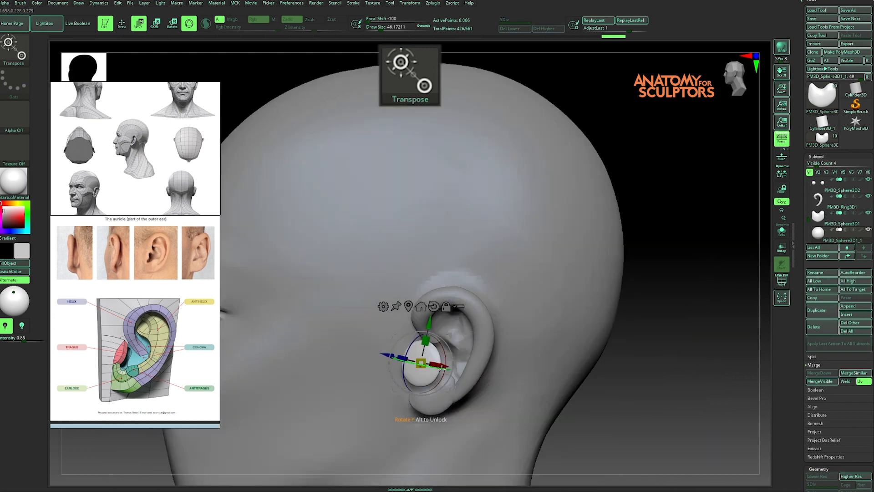
Fine-tune the flattened sphere's placement and angle as the tragus, between helix and earlobe
drag(642, 394, 690, 406)
drag(624, 346, 571, 360)
key(q)
drag(658, 367, 606, 367)
key(w)
key(q)
mouse_move(696, 170)
mouse_down()
mouse_move(664, 166)
mouse_move(534, 251)
mouse_up()
key(w)
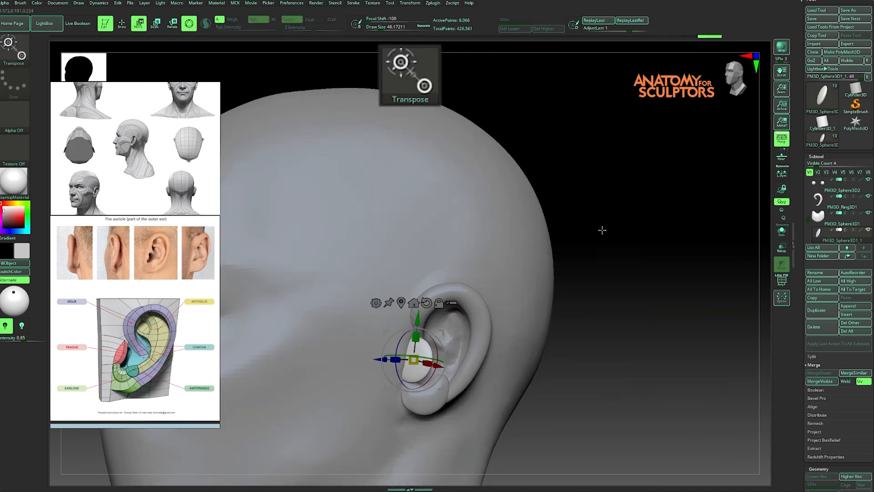
Shape the tragus with the Move brush at a draw size of about 59
key(q)
drag(591, 197, 440, 347)
key(s)
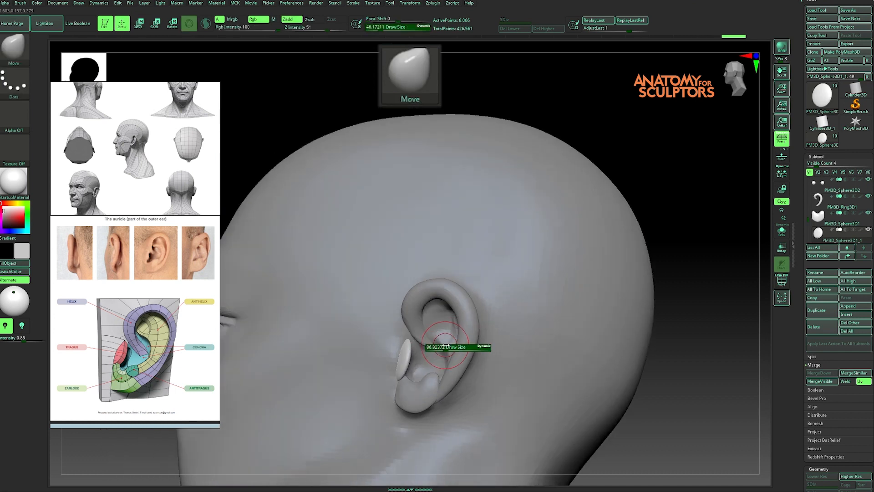
drag(651, 195, 466, 296)
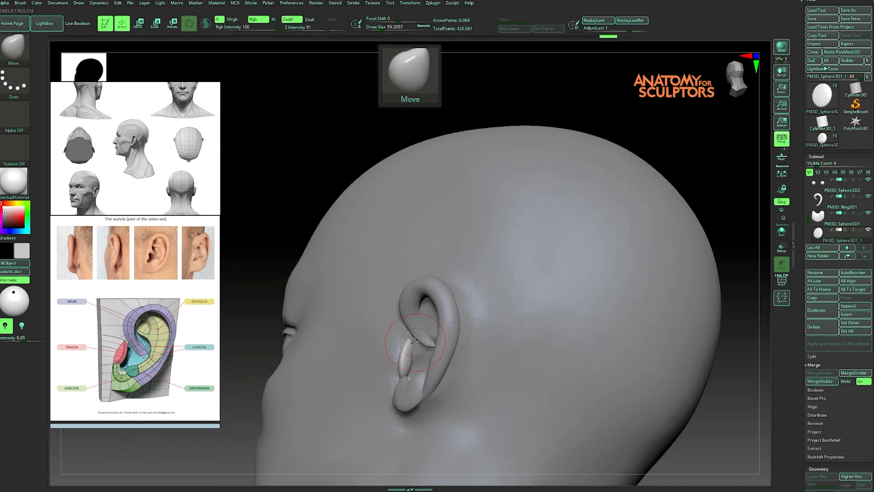
drag(646, 151, 728, 162)
mouse_move(592, 182)
mouse_down()
mouse_move(632, 259)
mouse_move(514, 257)
mouse_up()
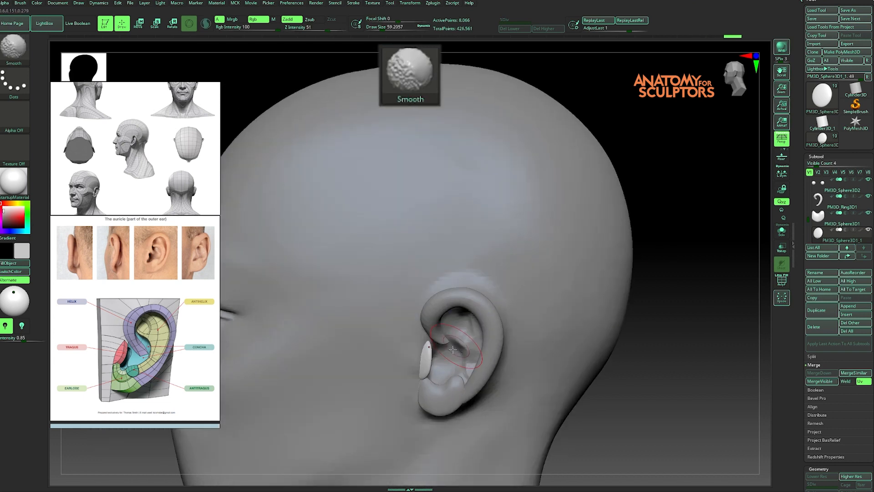
Smooth the tragus and adjust its rear edge with the Move brush
drag(660, 255, 569, 260)
drag(429, 361, 434, 359)
shift+drag(319, 273, 410, 274)
mouse_move(422, 353)
mouse_down()
mouse_move(414, 351)
mouse_move(421, 351)
mouse_up()
mouse_move(636, 269)
mouse_down()
mouse_move(650, 249)
mouse_move(569, 268)
mouse_up()
Adjust the tragus's position and refine its shape with the Move brush at a draw size of about 35
key(w)
mouse_move(441, 372)
right_down()
mouse_move(452, 345)
mouse_move(442, 332)
right_up()
key(q)
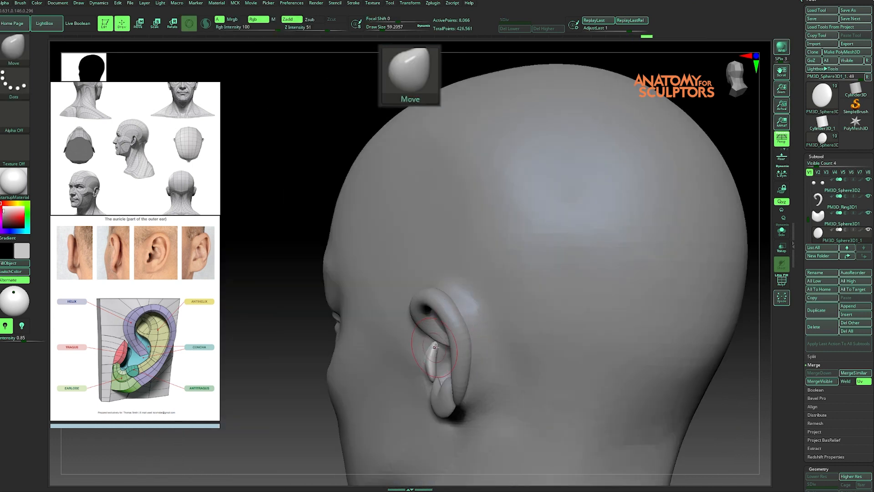
right_drag(430, 381, 590, 276)
mouse_move(437, 376)
right_down()
mouse_move(545, 305)
mouse_move(449, 374)
mouse_move(468, 377)
right_up()
key(s)
drag(468, 374, 453, 375)
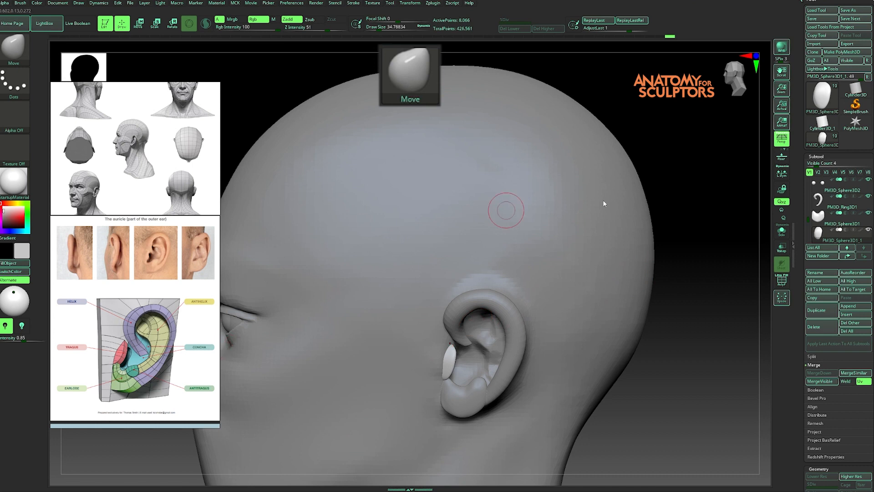
Append another sphere subtool for the antihelix and select it
click(850, 314)
click(849, 305)
click(549, 349)
alt+click(574, 337)
ctrl+right_drag(574, 337, 630, 324)
Scale down the new sphere and move it out of the head in front of the ear
key(w)
drag(433, 330, 421, 341)
shift+right_drag(492, 346, 560, 346)
drag(459, 362, 532, 362)
drag(505, 335, 501, 334)
shift+right_drag(669, 340, 587, 383)
drag(464, 335, 564, 334)
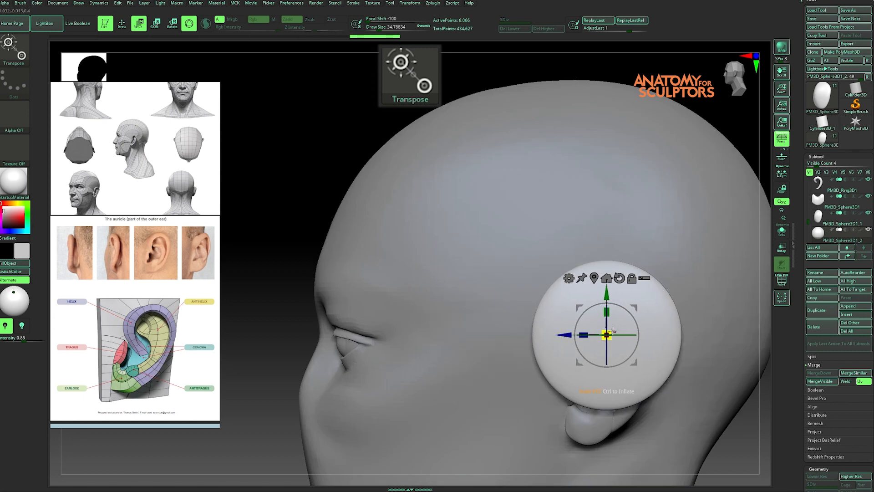
Try to trim away part of the sphere by hiding one side of it
key(q)
key(shift+f)
ctrl+alt+shift+drag(532, 241, 609, 446)
right_drag(750, 428, 797, 422)
scroll(806, 422, down, 10)
click(820, 422)
right_drag(728, 346, 569, 291)
Turn off perspective, undo the last trim, and trim away about half of the sphere again
key(p)
key(ctrl+z)
ctrl+alt+shift+drag(525, 214, 612, 441)
key(space)
click(726, 49)
click(726, 56)
Scale the trimmed sphere into a small flat disc and move it toward the ear in front view
right_drag(729, 273, 637, 292)
key(shift+f)
key(w)
drag(583, 273, 582, 296)
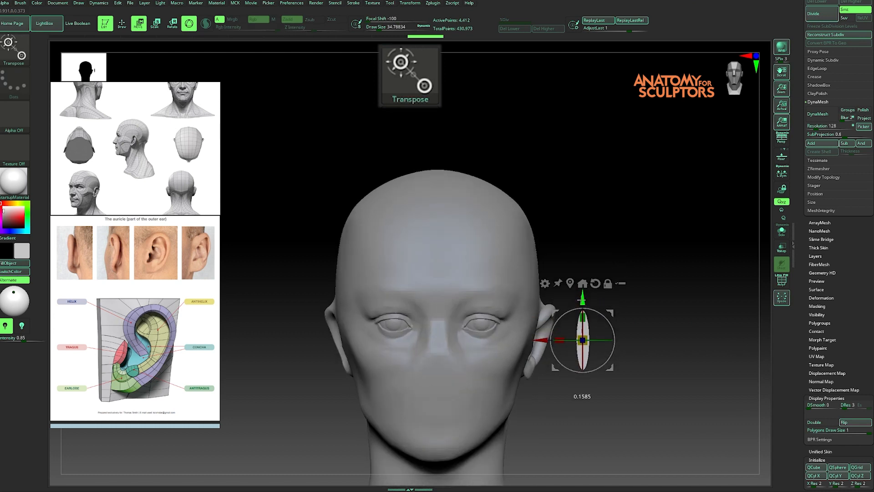
drag(542, 339, 500, 339)
shift+right_drag(683, 341, 592, 341)
Rotate and position the flat disc inside the helix as the base of the antihelix
mouse_move(737, 342)
right_down()
mouse_move(716, 344)
mouse_move(728, 343)
right_up()
drag(571, 349, 572, 332)
shift+right_drag(428, 342, 546, 341)
drag(815, 393, 815, 363)
right_drag(729, 362, 704, 359)
drag(494, 333, 490, 332)
right_drag(637, 324, 667, 364)
drag(568, 320, 575, 317)
Fit the antihelix disc inside the helix with the Move brush at a draw size of about 94
key(q)
mouse_move(761, 347)
right_down()
mouse_move(770, 343)
mouse_move(766, 328)
right_up()
click(782, 247)
click(781, 247)
key(s)
drag(594, 288, 598, 287)
drag(658, 260, 683, 260)
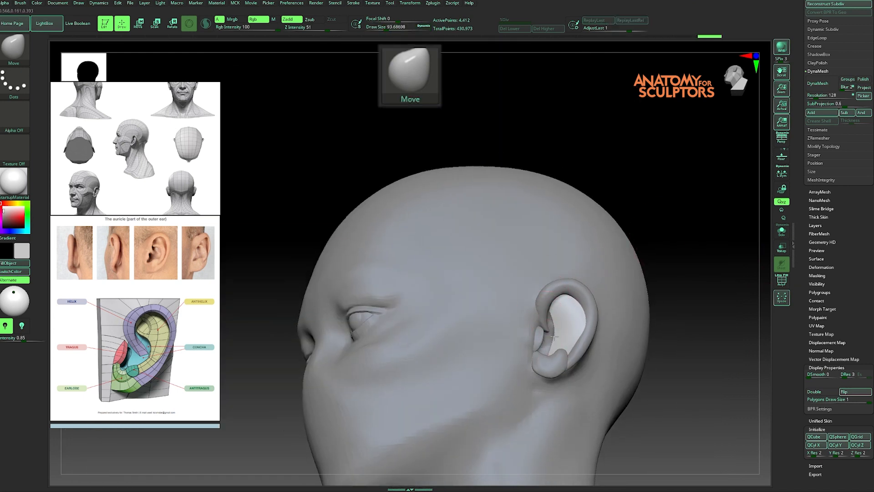
drag(554, 337, 551, 342)
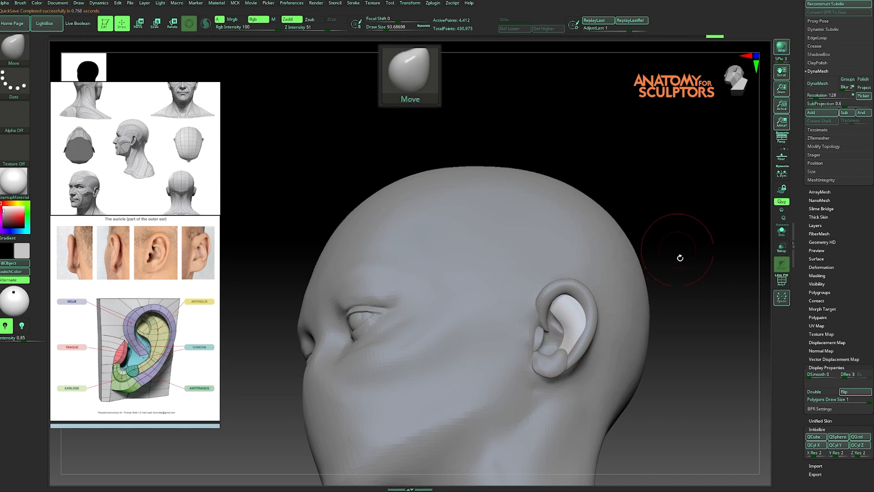
Bend the antihelix piece to follow the helix with broad Move brush strokes from the front and above
drag(680, 257, 540, 308)
mouse_move(683, 240)
mouse_down()
mouse_move(716, 255)
mouse_move(578, 301)
mouse_up()
mouse_move(674, 278)
mouse_down()
mouse_move(601, 283)
mouse_move(626, 253)
mouse_move(569, 291)
mouse_move(621, 315)
mouse_move(561, 347)
mouse_up()
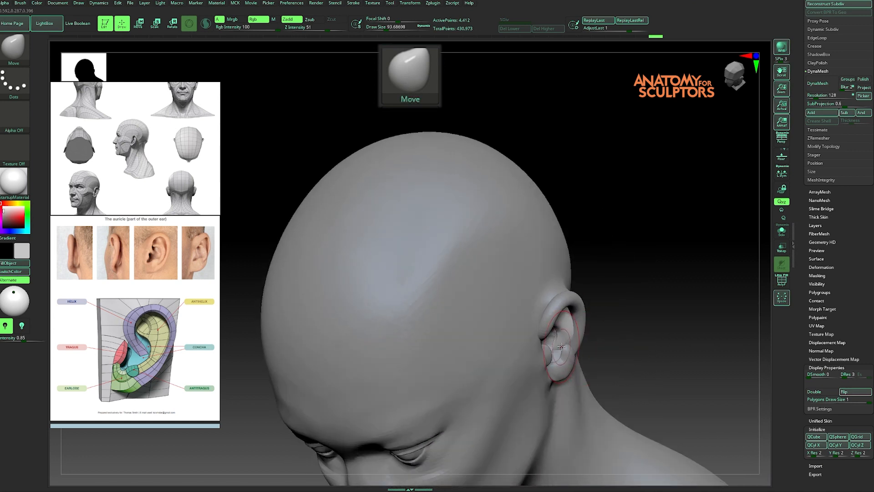
drag(655, 324, 620, 331)
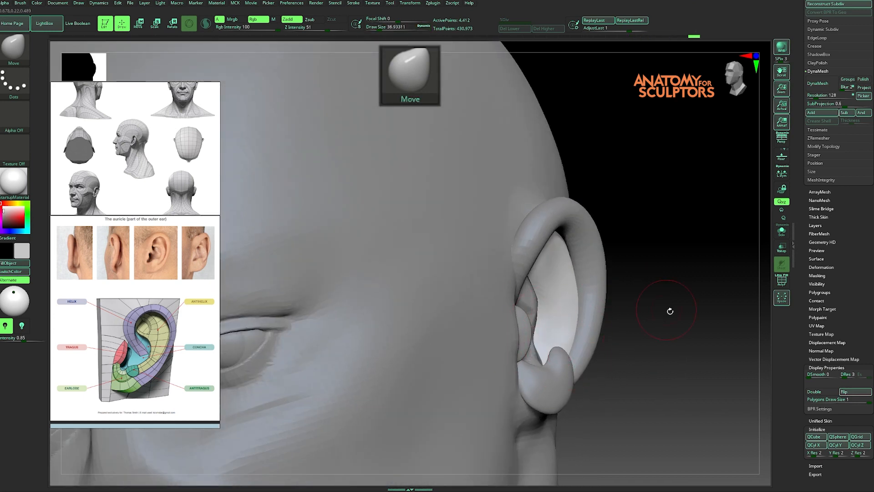
Refine the antihelix's inner edge with the Move brush at a draw size of about 37 and smooth it
drag(670, 311, 587, 359)
drag(535, 366, 560, 365)
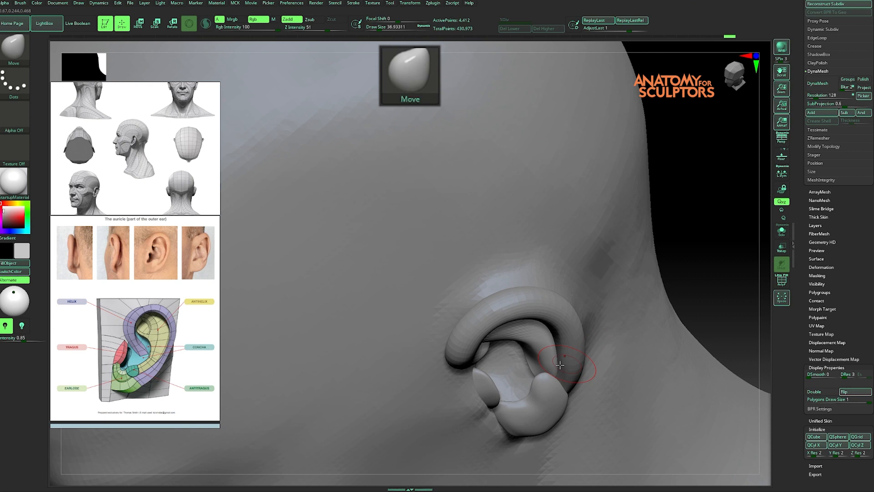
shift+drag(691, 272, 550, 335)
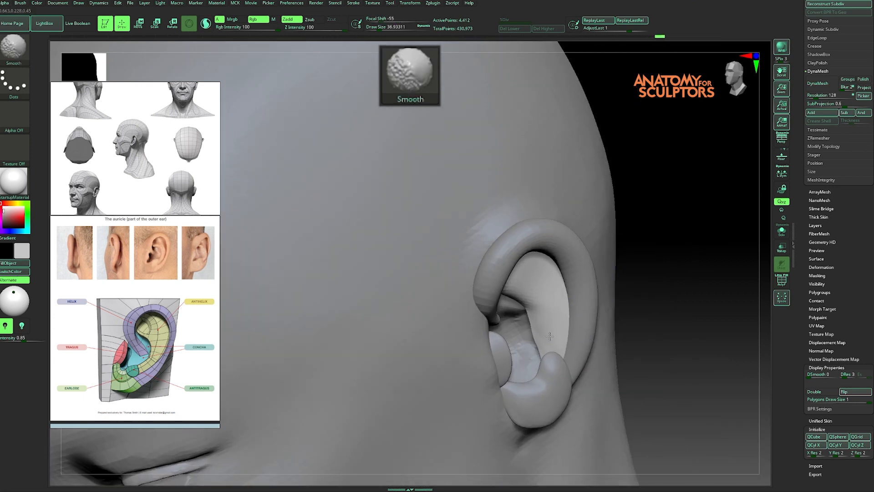
Reshape the antihelix's upper part with the Move brush at a draw size of about 54
mouse_move(680, 286)
mouse_down()
mouse_move(679, 250)
mouse_move(687, 305)
mouse_move(677, 291)
mouse_up()
key(s)
drag(605, 298, 558, 284)
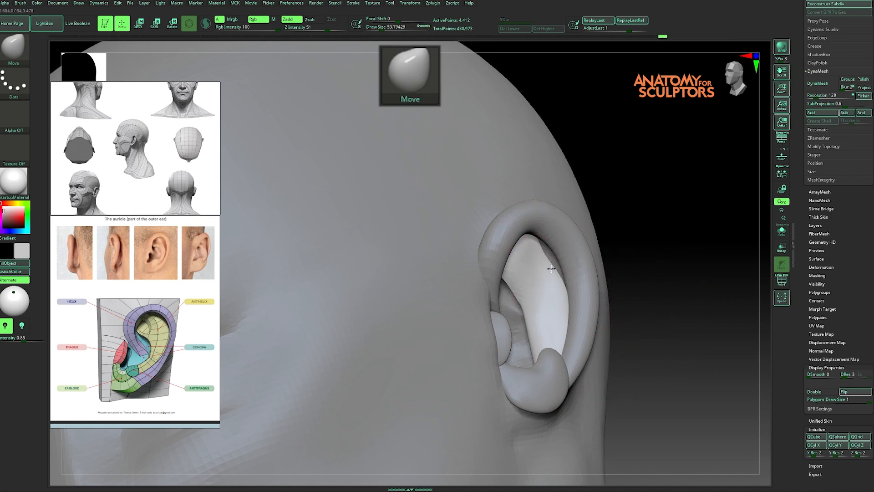
mouse_move(629, 232)
mouse_down()
mouse_move(665, 210)
mouse_move(607, 220)
mouse_move(643, 208)
mouse_move(569, 236)
mouse_up()
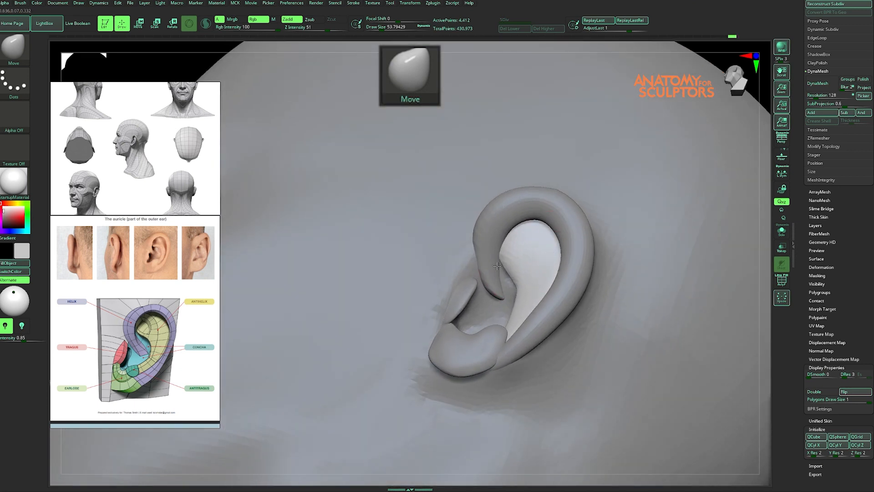
Curve the antihelix's inner edge around the concha with the Move brush at a draw size of about 41
key(s)
drag(510, 262, 509, 262)
drag(769, 234, 501, 271)
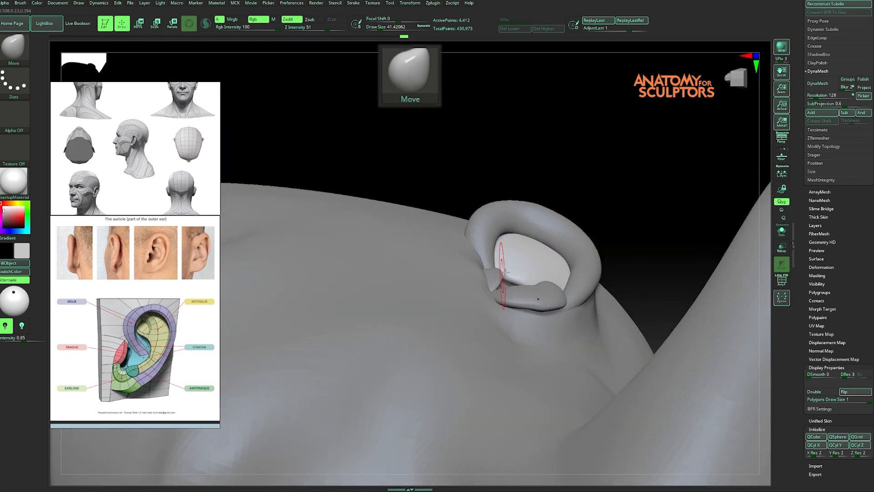
mouse_move(643, 206)
mouse_down()
mouse_move(574, 269)
mouse_move(588, 240)
mouse_move(547, 255)
mouse_move(514, 247)
mouse_up()
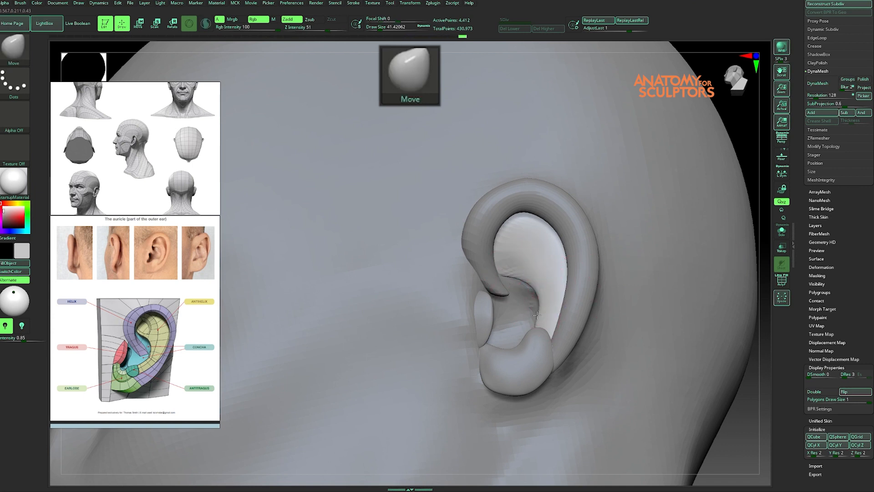
Carve a hollow into the upper antihelix with the Standard brush at a draw size of about 18 and smooth it
drag(764, 269, 749, 324)
mouse_move(734, 381)
alt+mouse_down()
mouse_move(667, 320)
mouse_move(664, 332)
mouse_move(629, 321)
mouse_move(687, 319)
mouse_move(704, 358)
alt+mouse_up()
key(b)
key(s)
key(t)
key(s)
drag(540, 246, 526, 251)
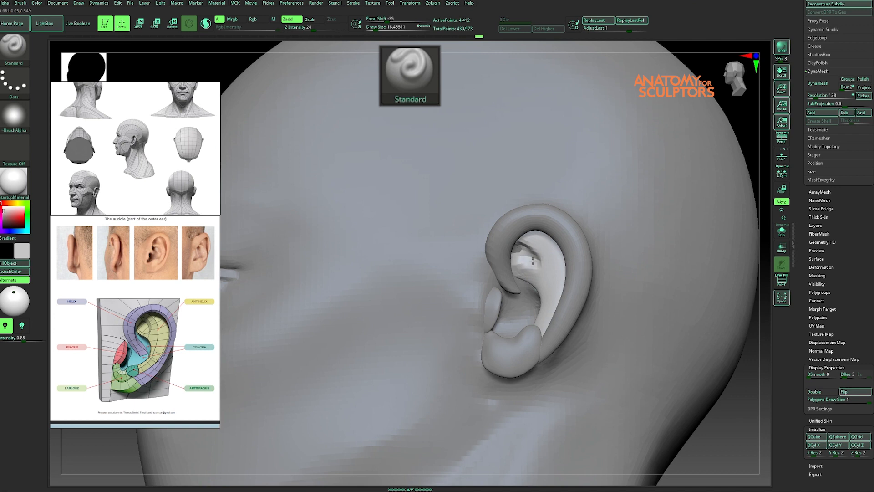
key(shift)
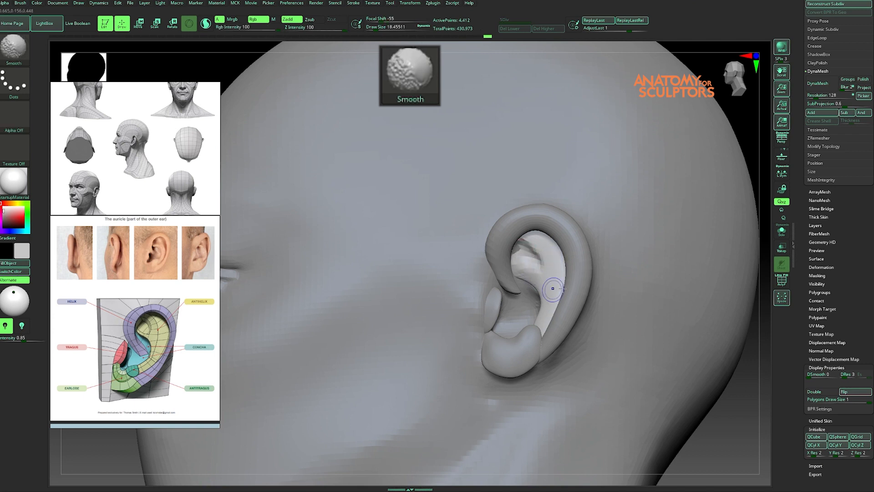
Select the helix ring and push its inner end toward the concha with the Move brush
alt+click(522, 287)
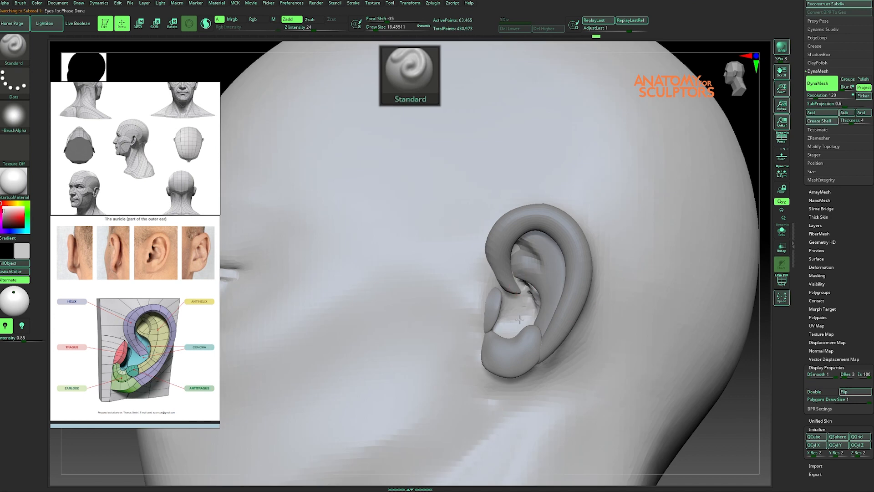
alt+click(519, 290)
key(b)
key(m)
key(v)
drag(733, 416, 731, 335)
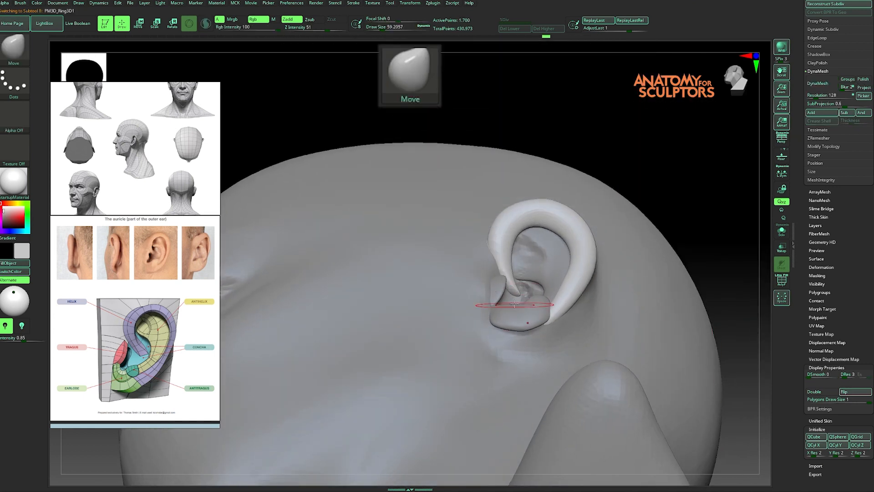
mouse_move(710, 205)
mouse_down()
mouse_move(707, 259)
mouse_move(743, 279)
mouse_move(703, 269)
mouse_up()
drag(525, 311, 512, 293)
Select the head mesh and set the Move brush's draw size to about 31
alt+click(534, 300)
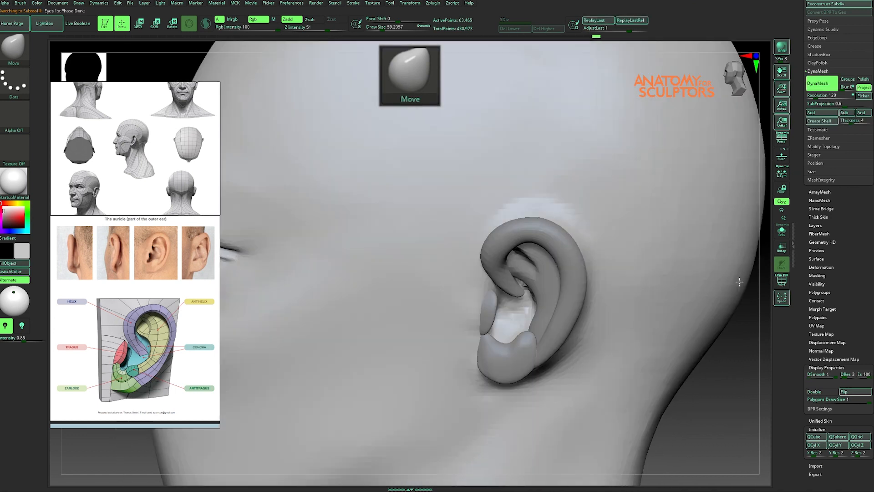
key(w)
key(q)
key(s)
drag(636, 286, 629, 286)
Select the helix ring and bring up the subtool list with its merge options
mouse_move(700, 359)
ctrl+right_down()
mouse_move(676, 354)
mouse_move(677, 343)
mouse_move(689, 363)
ctrl+right_up()
key(w)
alt+click(487, 295)
key(q)
drag(857, 195, 843, 282)
mouse_move(580, 293)
right_down()
mouse_move(617, 282)
mouse_move(509, 294)
right_up()
key(w)
key(q)
key(1)
key(2)
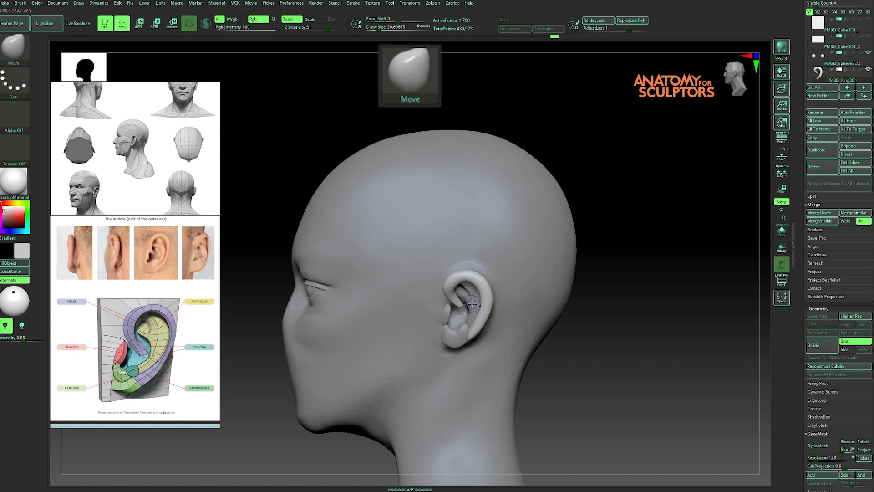
click(814, 207)
click(820, 205)
drag(840, 208, 856, 372)
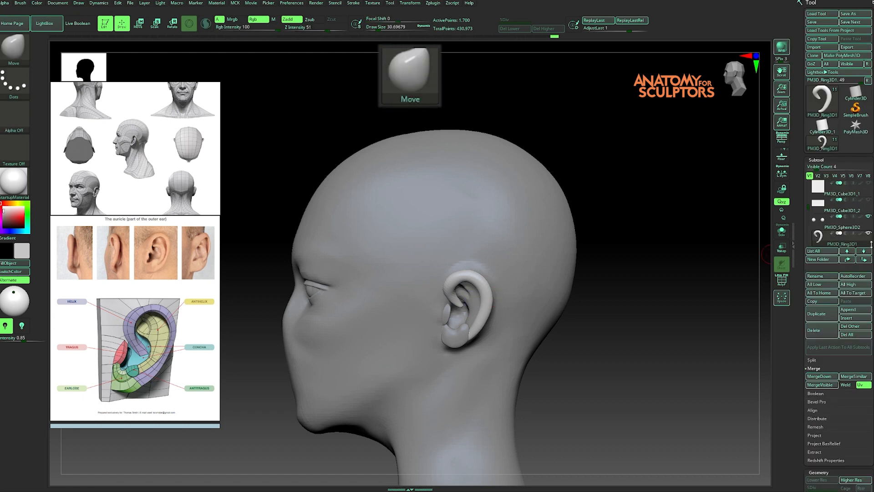
Merge the separate ear pieces down into one ear subtool, accepting each merge
click(819, 376)
key(Return)
click(820, 376)
click(757, 390)
click(819, 377)
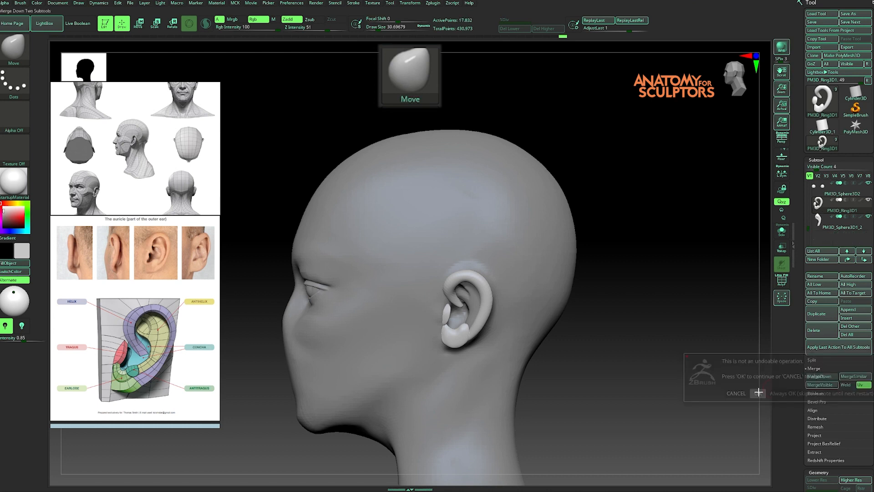
key(Return)
Reorder the merged ear to sit directly below the head in the subtool list, and merge it down into the head
click(847, 259)
click(846, 259)
click(847, 259)
click(864, 259)
click(838, 187)
click(819, 376)
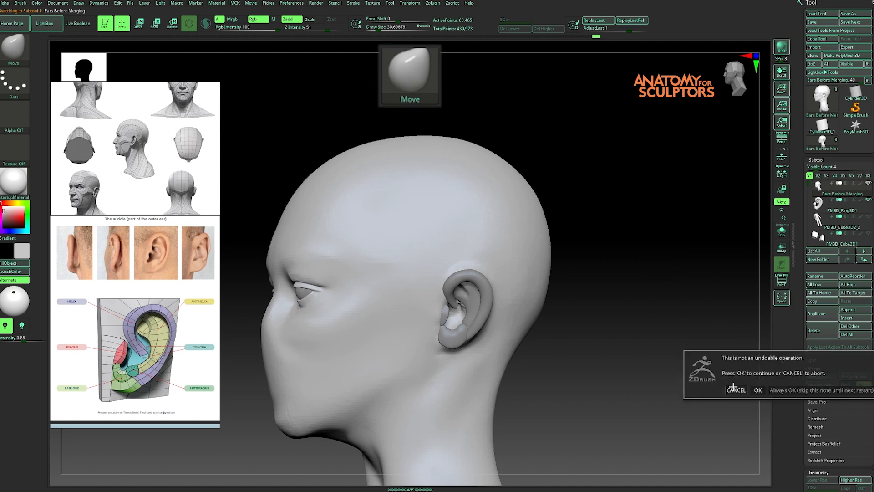
click(738, 389)
drag(624, 356, 591, 345)
drag(803, 355, 803, 224)
Assign the merged head and ears to a single polygroup and fuse them with DynaMesh at resolution 120
key(shift+f)
key(ctrl+z)
key(ctrl+w)
key(shift+f)
mouse_move(565, 323)
mouse_down()
mouse_move(614, 334)
mouse_move(567, 336)
mouse_up()
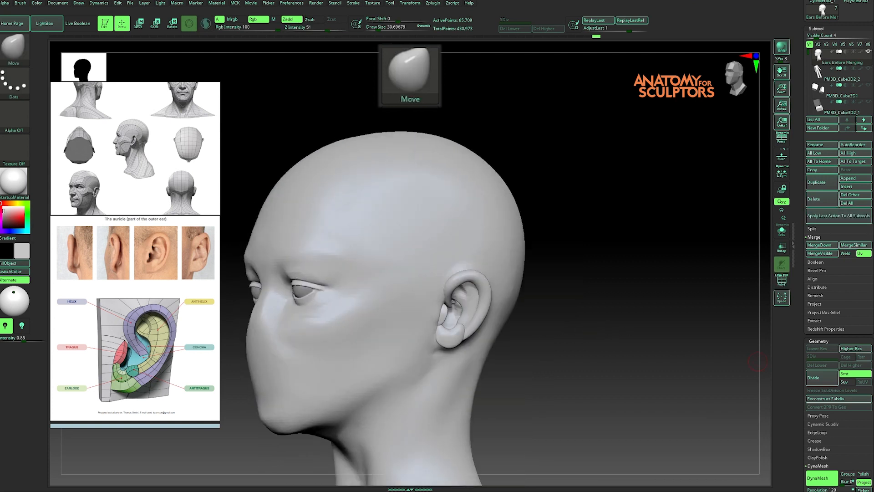
drag(858, 436, 859, 359)
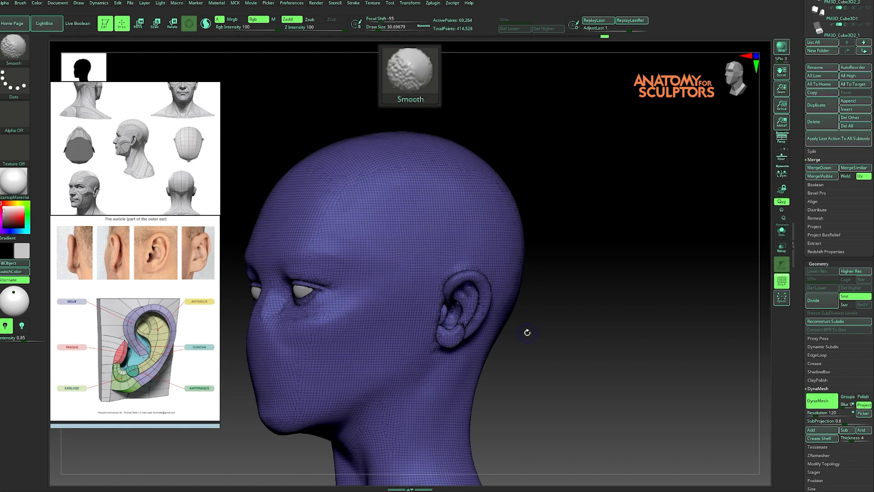
Smooth the seam where the ear joins the head, from the side and from behind
shift+drag(527, 332, 593, 299)
mouse_move(575, 235)
mouse_down()
mouse_move(580, 273)
mouse_move(620, 285)
mouse_move(454, 284)
mouse_up()
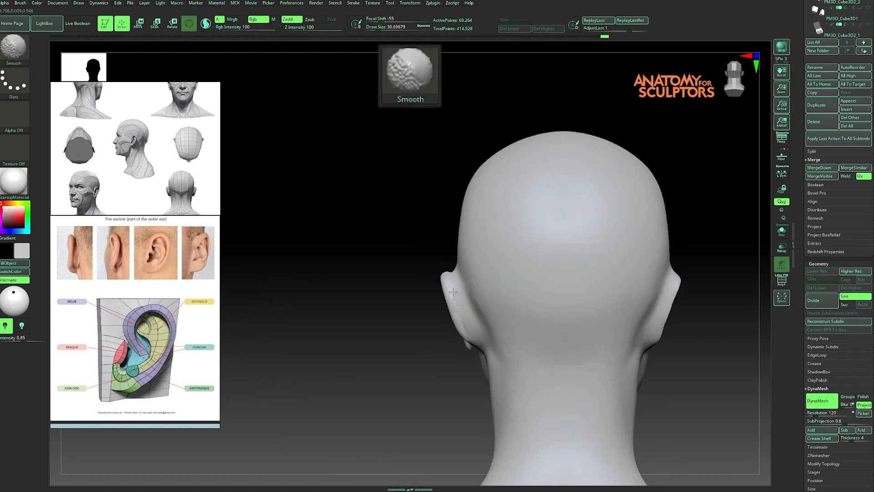
drag(410, 378, 568, 286)
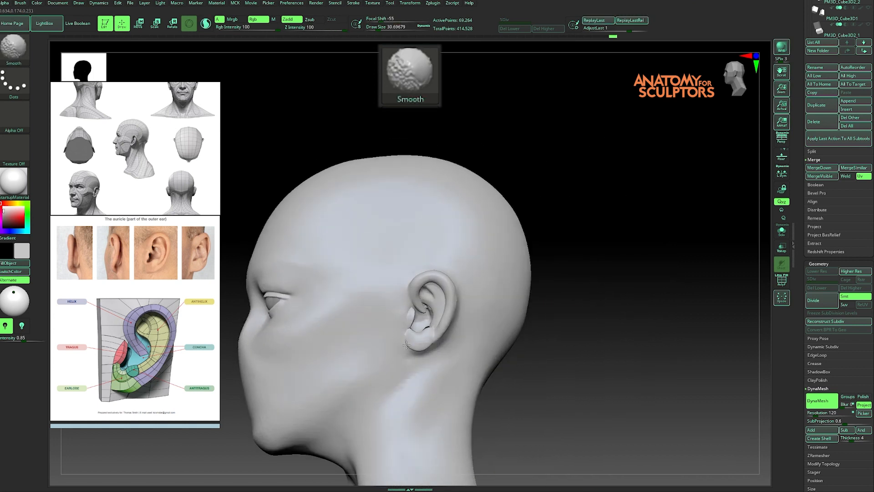
Smooth the ear's inner folds and its transitions into the head with a draw size of about 20
mouse_move(569, 291)
mouse_down()
mouse_move(589, 283)
mouse_move(519, 303)
mouse_move(507, 277)
mouse_up()
alt+drag(507, 277, 469, 341)
mouse_move(514, 304)
mouse_down()
mouse_move(546, 307)
mouse_move(638, 386)
mouse_move(545, 316)
mouse_move(528, 318)
mouse_move(591, 299)
mouse_move(596, 314)
mouse_move(511, 291)
mouse_move(519, 341)
mouse_move(550, 273)
mouse_up()
key(s)
key(shift)
shift+drag(464, 304, 455, 315)
mouse_move(523, 291)
mouse_down()
mouse_move(548, 258)
mouse_move(556, 291)
mouse_move(588, 296)
mouse_move(517, 316)
mouse_up()
key(shift)
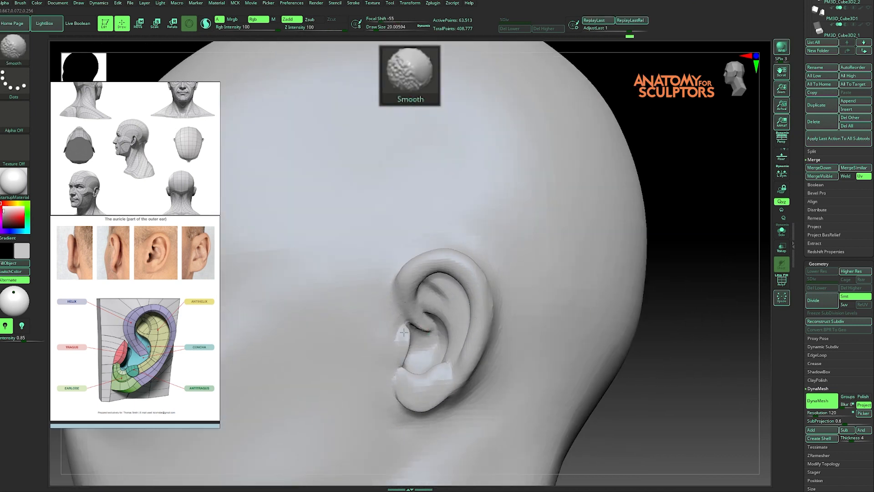
Thicken the back of the ear with the Inflat brush at a draw size of about 51
mouse_move(592, 297)
right_down()
mouse_move(392, 373)
mouse_move(317, 364)
right_up()
key(b)
key(s)
key(t)
key(s)
drag(371, 363, 376, 363)
key(b)
key(c)
key(l)
key(b)
key(i)
key(n)
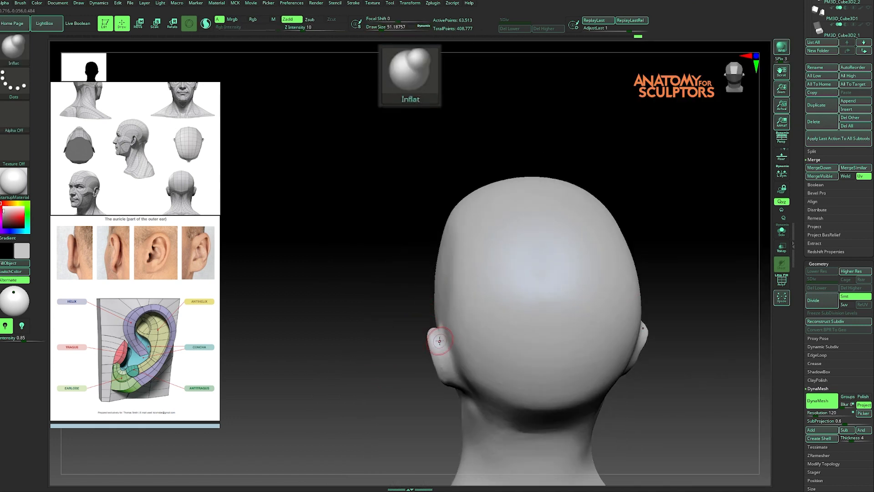
right_drag(436, 359, 423, 353)
mouse_move(446, 394)
right_down()
mouse_move(340, 406)
mouse_move(545, 341)
right_up()
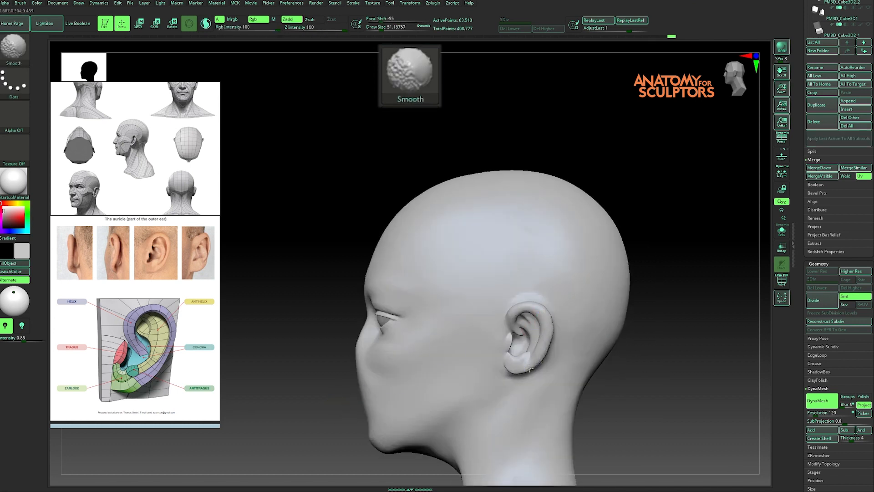
Smooth the area above the earlobe and set up the DamStandard brush with a draw size of about 39 for the concha
shift+drag(532, 361, 528, 351)
mouse_move(646, 325)
right_down()
mouse_move(659, 329)
mouse_move(646, 354)
mouse_move(653, 330)
mouse_move(644, 306)
mouse_move(643, 348)
right_up()
key(b)
key(d)
key(s)
key(s)
drag(524, 324, 511, 323)
right_drag(511, 323, 515, 327)
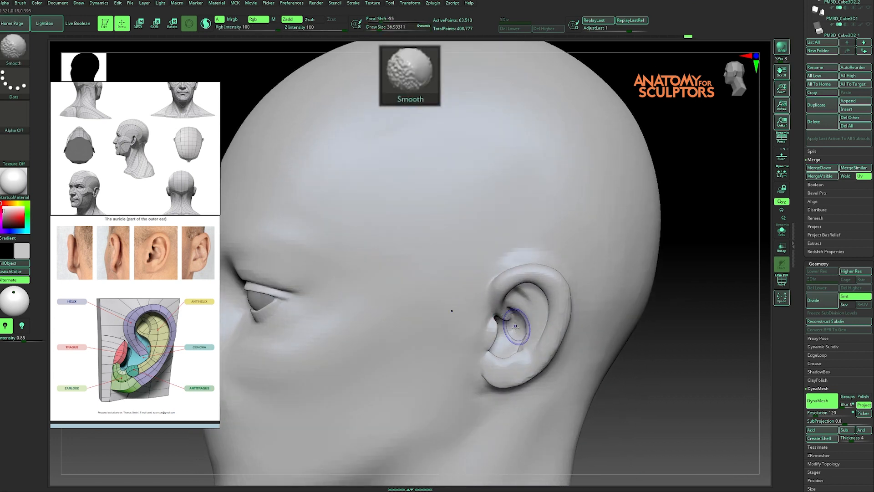
Switch to the Standard brush and smooth the inside of the concha
key(b)
key(s)
key(t)
shift+drag(514, 321, 508, 347)
drag(663, 293, 640, 295)
Build up the concha floor and the tragus transition with the Clay brush at a draw size of about 39, smoothing the strokes
key(b)
key(c)
key(l)
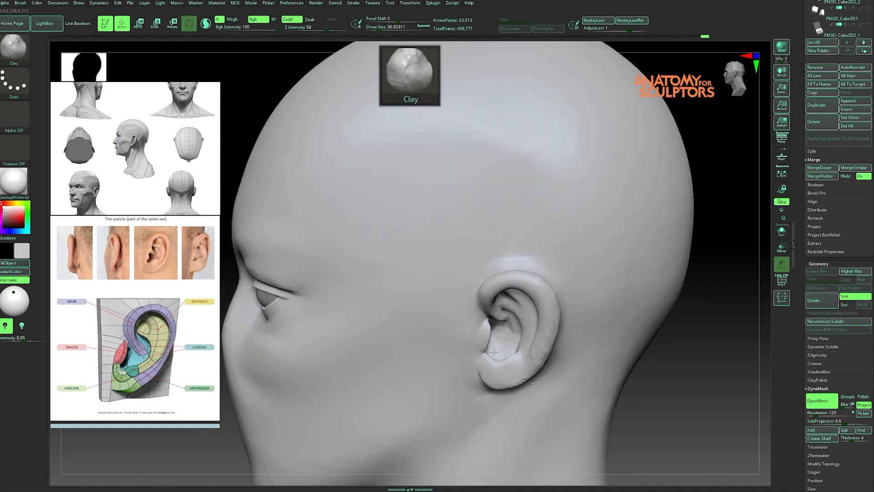
shift+drag(504, 344, 500, 354)
mouse_move(683, 333)
mouse_down()
mouse_move(710, 365)
mouse_move(724, 336)
mouse_up()
right_drag(510, 339, 492, 346)
drag(696, 349, 760, 353)
mouse_move(512, 332)
mouse_down()
mouse_move(519, 326)
mouse_move(510, 341)
mouse_up()
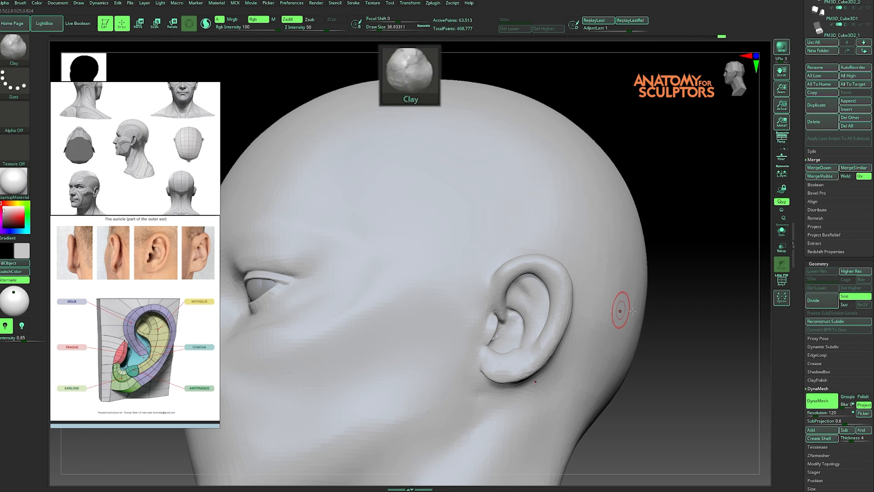
Smooth the ridge above the concha and reduce the Clay brush's draw size to about 25
right_drag(619, 306, 691, 306)
mouse_move(625, 271)
right_down()
mouse_move(650, 250)
mouse_move(650, 289)
right_up()
key(s)
drag(567, 288, 556, 289)
shift+drag(517, 312, 519, 308)
right_drag(626, 319, 551, 318)
key(s)
drag(504, 343, 512, 342)
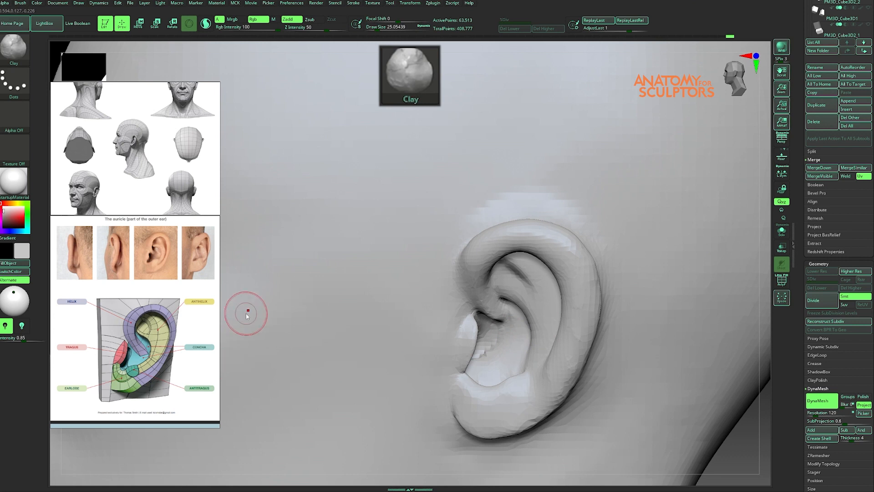
Refine the upper concha with the Clay brush at a draw size of about 23, and reduce the draw size to about 10.5
key(s)
drag(500, 334, 498, 334)
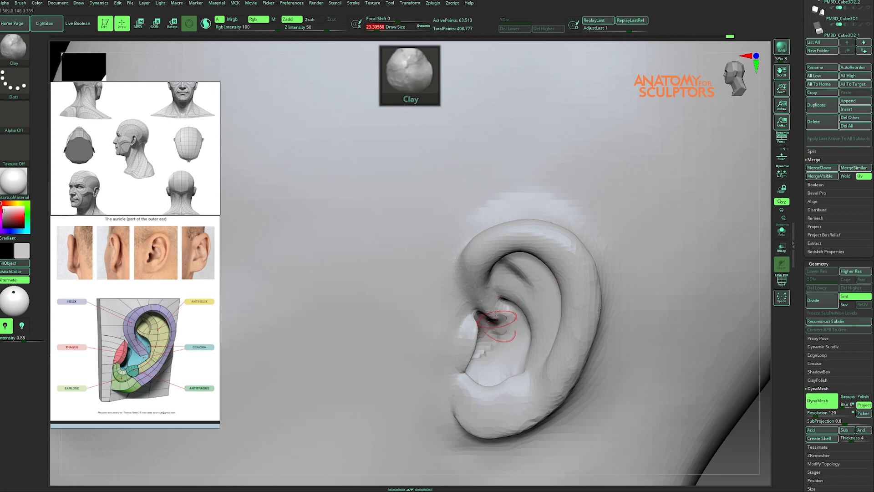
key(shift)
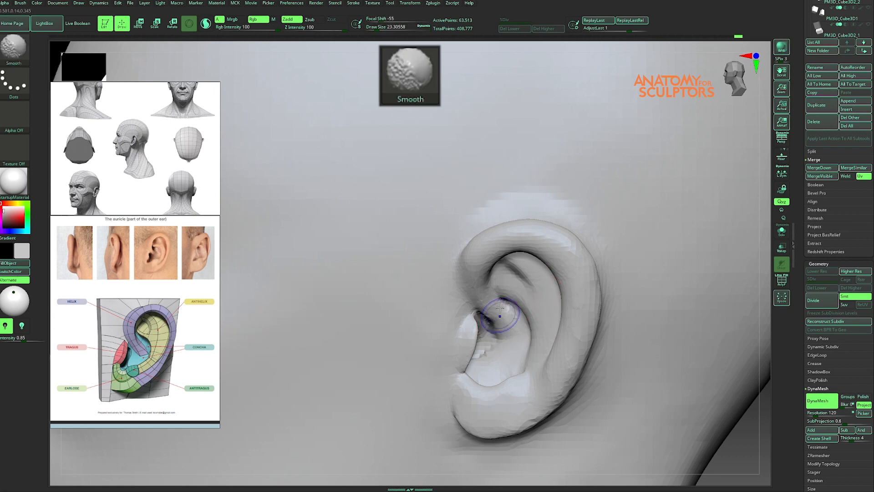
key(s)
drag(509, 306, 509, 306)
key(s)
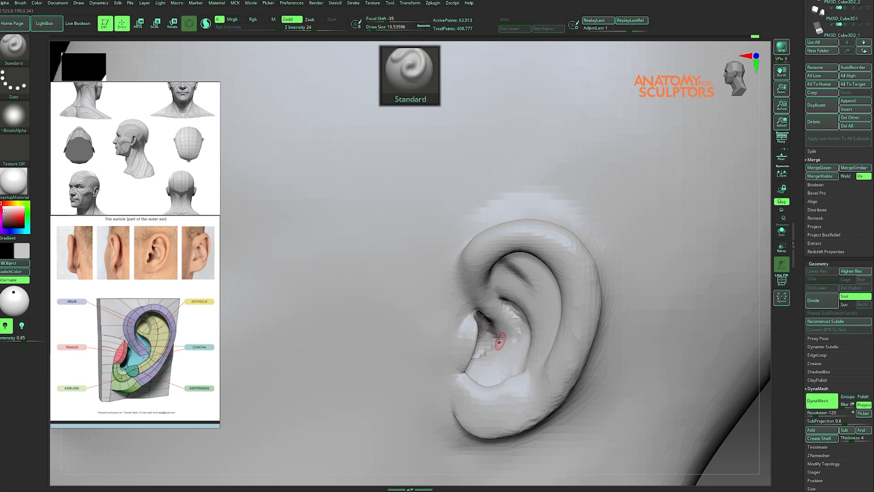
Carve the ear canal opening behind the tragus with the Standard brush at a draw size of about 10.5 and smooth it
right_drag(745, 244, 491, 358)
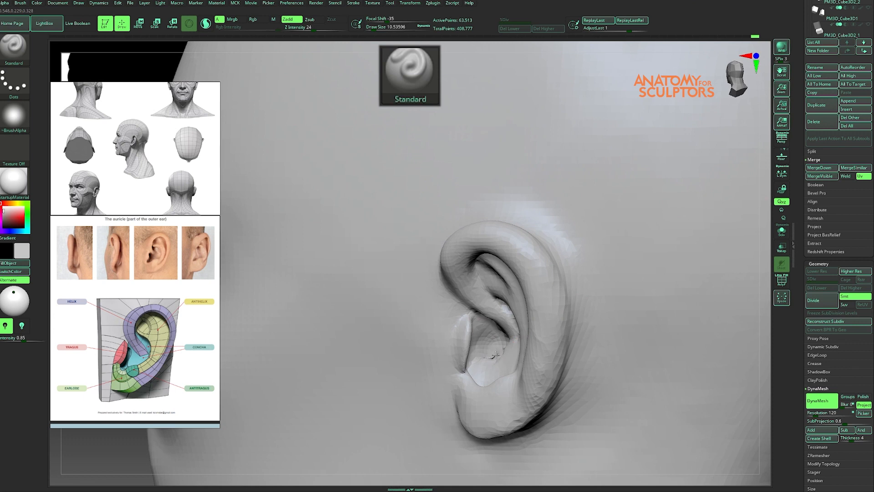
key(shift)
key(shift)
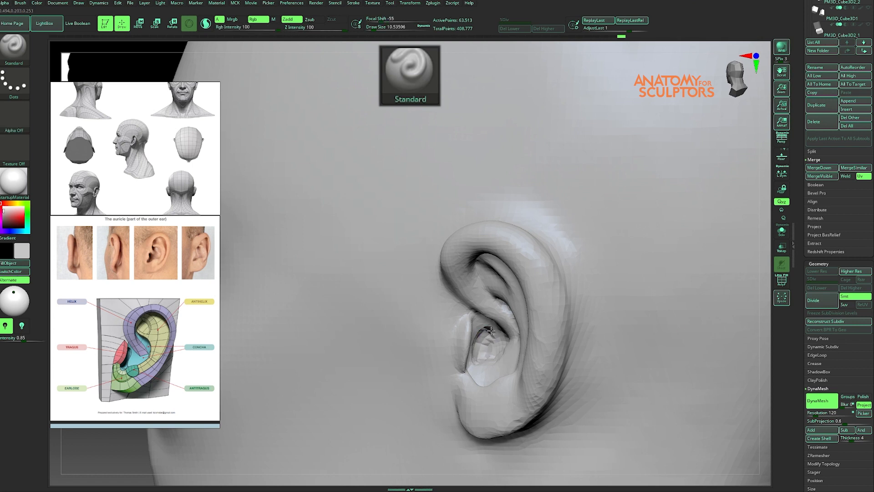
drag(766, 228, 773, 232)
key(shift)
mouse_move(510, 348)
shift+mouse_down()
mouse_move(506, 353)
mouse_move(509, 341)
shift+mouse_up()
Refine the concha surface beside the tragus with the Clay brush and smooth the result
key(b)
key(c)
key(l)
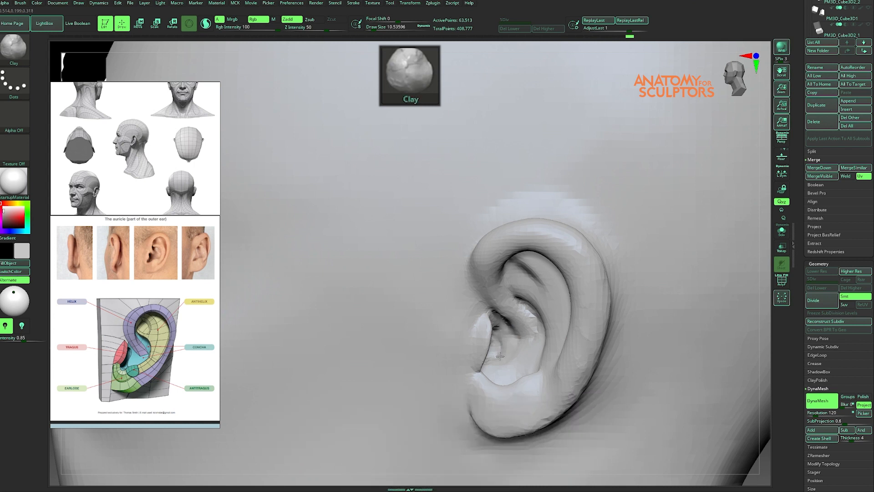
key(shift)
alt+drag(769, 230, 667, 258)
Sculpt the hollow in the upper antihelix with the Standard brush and smooth it at a draw size of about 25
key(b)
key(s)
key(t)
alt+drag(743, 236, 683, 255)
drag(733, 246, 605, 261)
drag(392, 370, 478, 359)
alt+drag(660, 278, 702, 264)
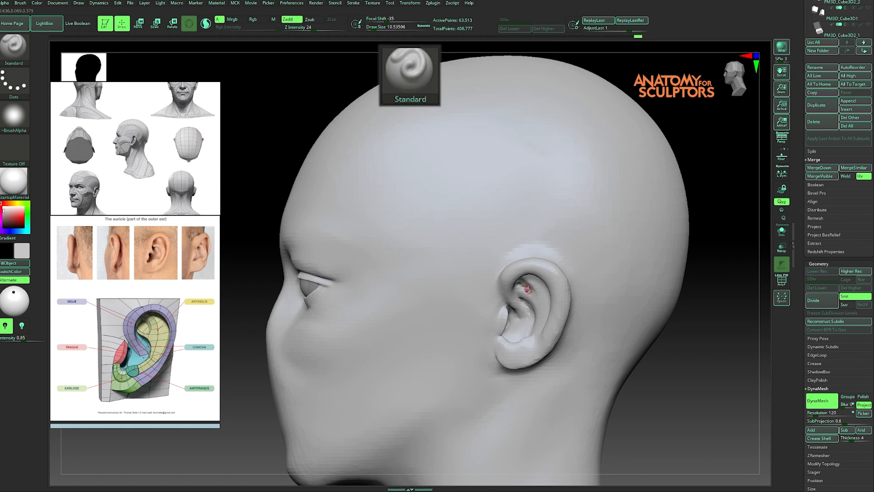
drag(703, 254, 715, 203)
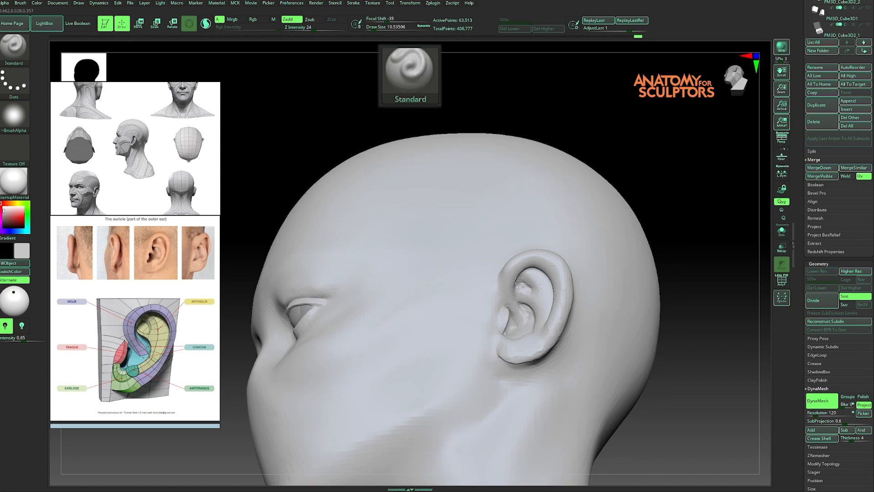
key(s)
drag(533, 278, 539, 278)
key(shift)
key(shift)
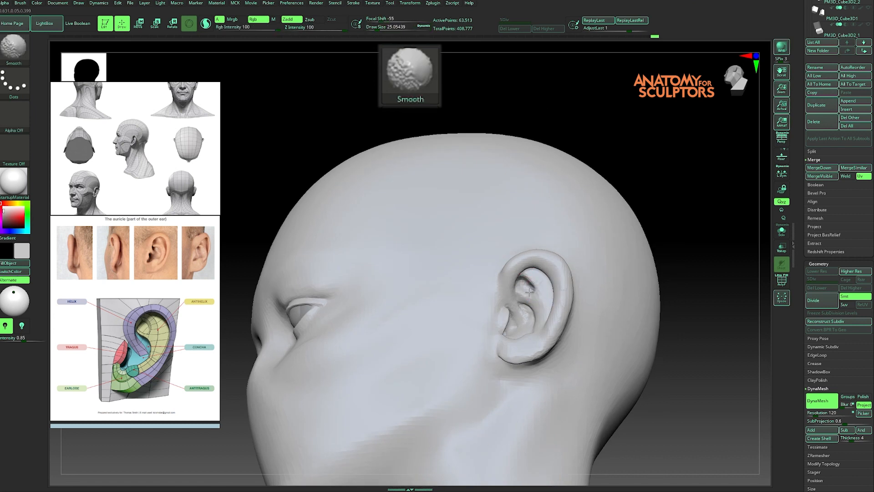
Reshape the antihelix and lower helix with the Move brush at a draw size of about 51, smoothing the outer ear
mouse_move(712, 232)
mouse_down()
mouse_move(694, 248)
mouse_move(645, 257)
mouse_move(663, 251)
mouse_move(724, 265)
mouse_up()
key(b)
key(m)
key(v)
key(s)
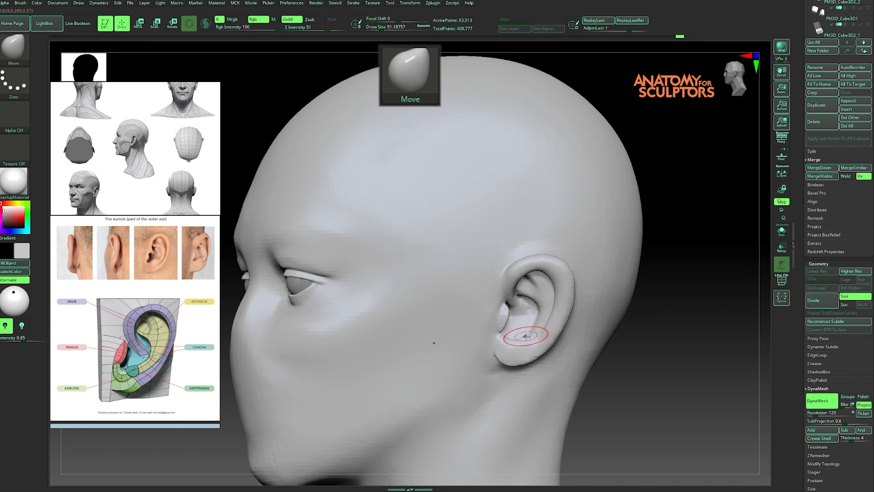
shift+drag(561, 330, 550, 341)
drag(660, 261, 634, 264)
drag(555, 306, 550, 320)
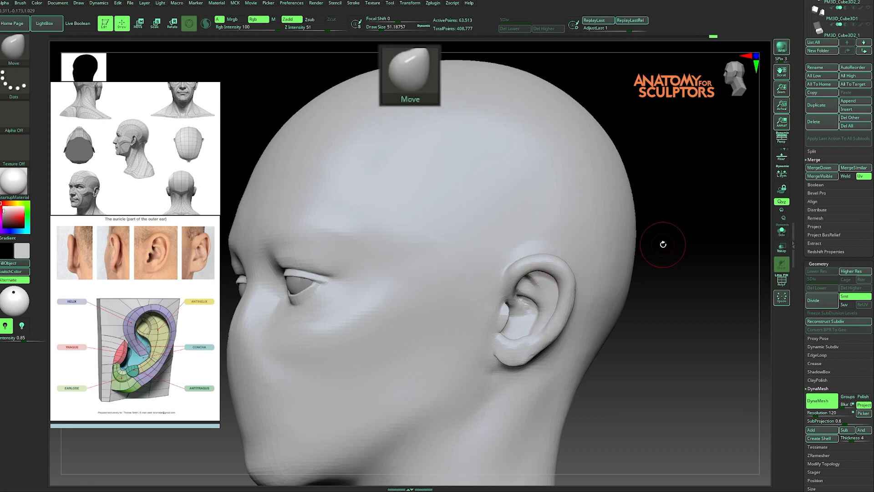
Sculpt the back of the ear and its junction with the head using the Standard brush, and smooth the strokes
drag(658, 247, 608, 248)
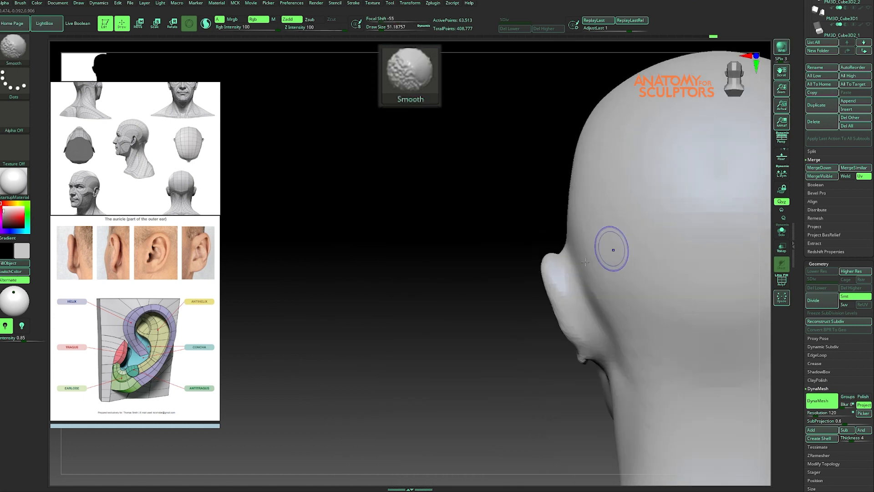
key(b)
key(s)
key(t)
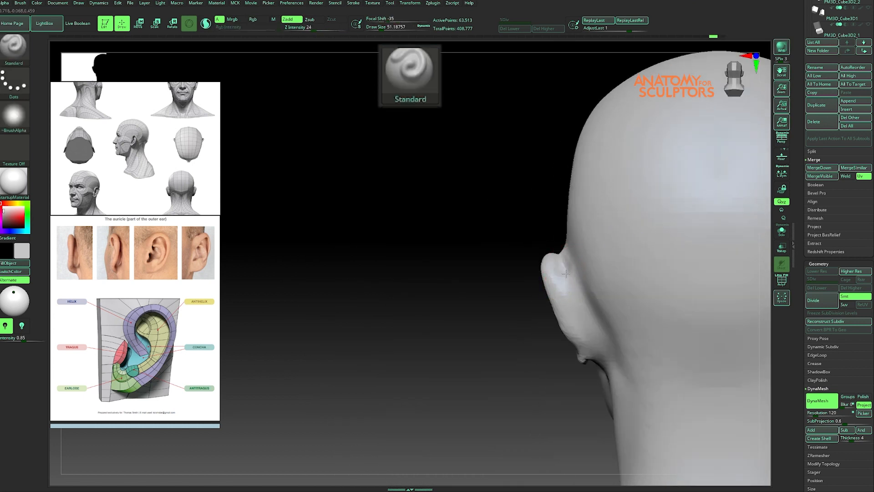
right_drag(551, 258, 550, 264)
right_drag(587, 337, 596, 364)
right_drag(556, 390, 603, 383)
key(shift)
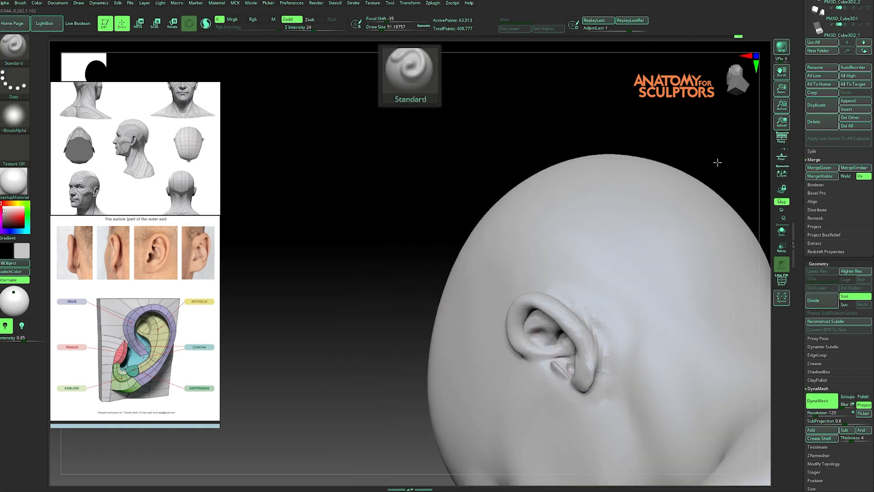
drag(718, 162, 710, 218)
key(shift)
mouse_move(437, 299)
right_down()
mouse_move(648, 193)
mouse_move(685, 211)
mouse_move(713, 250)
mouse_move(613, 277)
mouse_move(614, 301)
mouse_move(593, 314)
mouse_move(650, 264)
mouse_move(572, 326)
right_up()
Define the crease where the upper helix meets the head with the DamStandard brush, setting the draw size to about 29
key(b)
key(c)
key(l)
key(b)
key(d)
key(s)
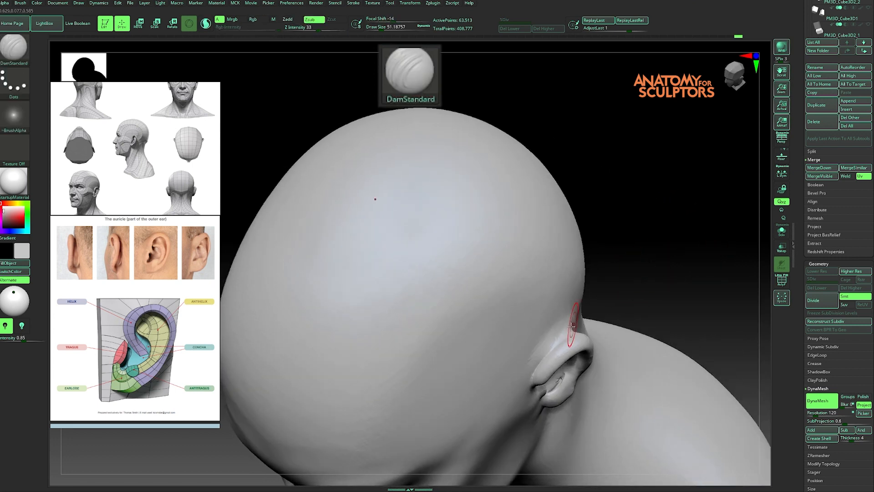
key(ctrl+z)
key(s)
drag(572, 337, 565, 337)
drag(528, 382, 526, 384)
Deepen the crease between the front of the helix and the head with the Standard brush and smooth it
mouse_move(552, 361)
right_down()
mouse_move(656, 241)
mouse_move(586, 313)
right_up()
key(b)
key(m)
key(v)
key(b)
key(s)
key(t)
right_drag(613, 279, 560, 344)
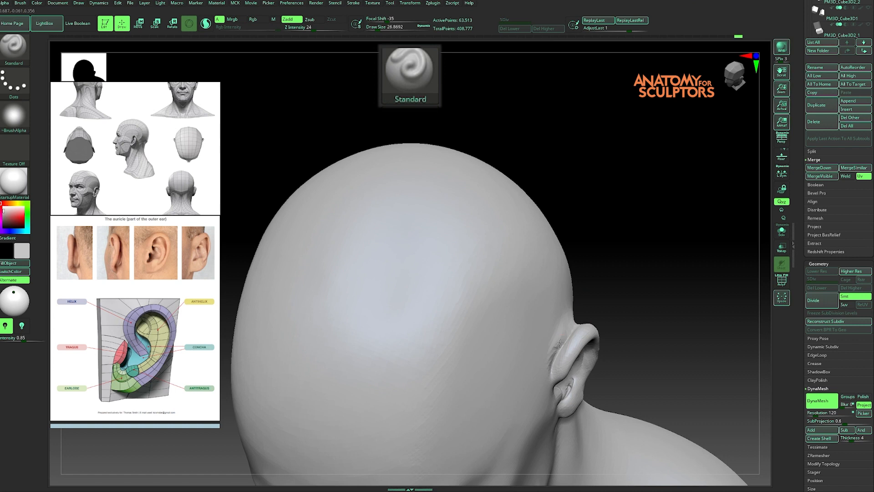
shift+drag(577, 319, 554, 355)
Adjust the ear's outline from the front with the Move brush at a draw size of about 65, and smooth behind the ear
mouse_move(554, 355)
shift+right_down()
mouse_move(623, 265)
mouse_move(630, 289)
mouse_move(634, 261)
shift+right_up()
key(b)
key(m)
key(v)
key(s)
mouse_move(633, 261)
mouse_down()
mouse_move(646, 262)
mouse_move(623, 267)
mouse_up()
key(s)
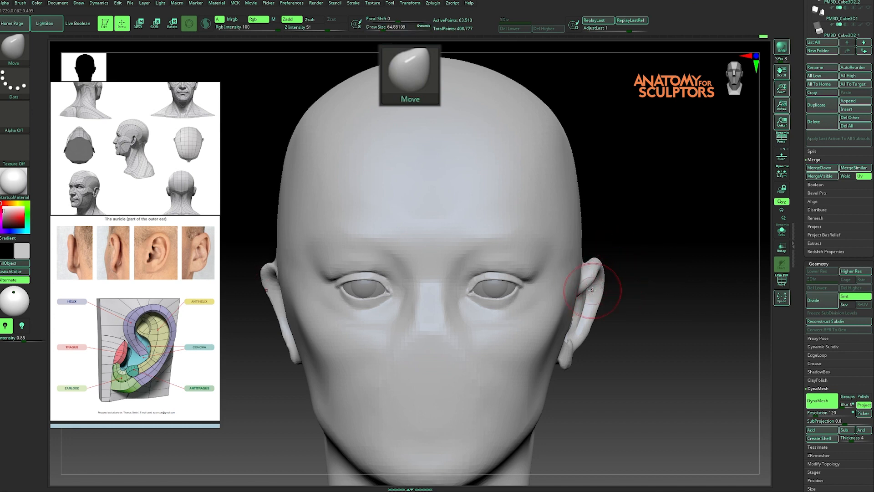
right_drag(658, 249, 588, 269)
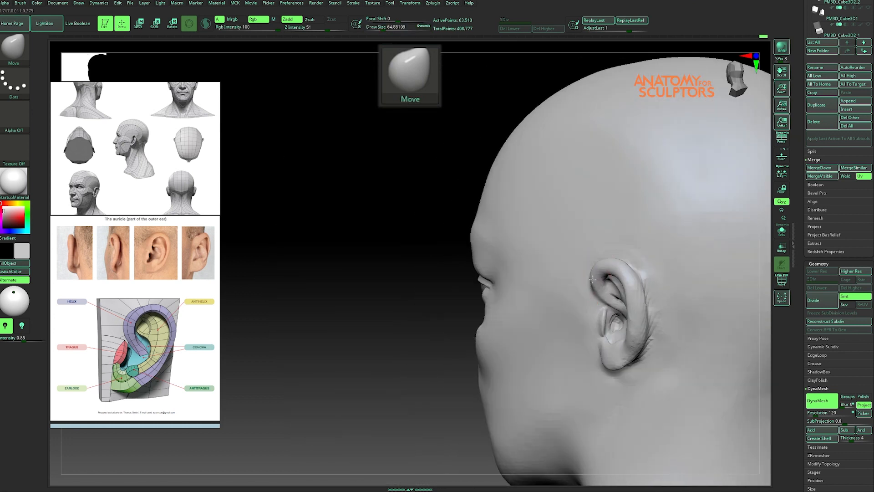
right_drag(427, 332, 474, 332)
shift+right_drag(736, 383, 697, 375)
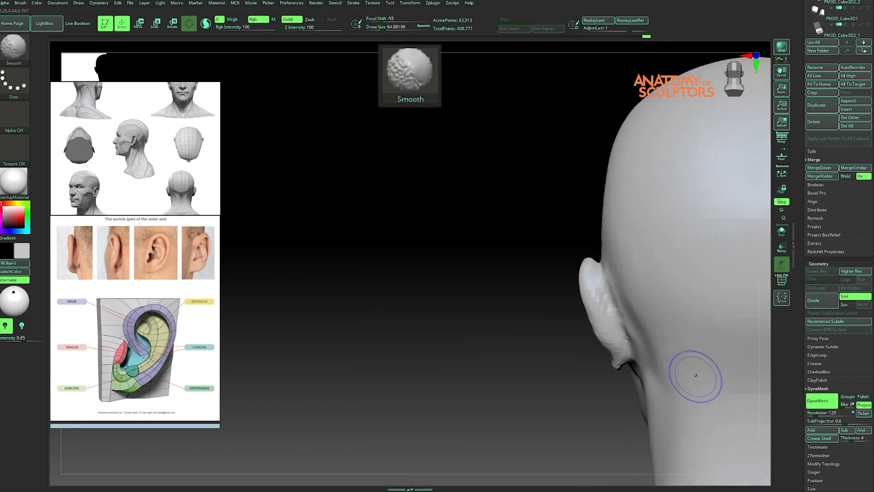
Adjust the ear's outline and lobe from behind with the Move brush at draw sizes of about 83 and 87, following the posterior-view reference
scroll(143, 326, down, 3)
mouse_move(556, 258)
right_down()
mouse_move(541, 281)
mouse_move(549, 289)
right_up()
key(s)
drag(561, 296, 594, 305)
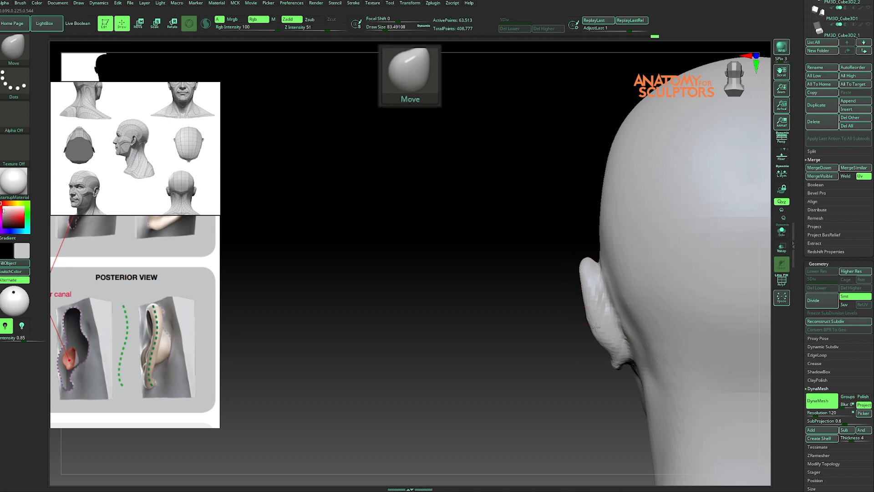
key(s)
drag(616, 358, 613, 360)
mouse_move(612, 359)
right_down()
mouse_move(601, 354)
mouse_move(555, 372)
right_up()
key(s)
mouse_move(592, 298)
mouse_down()
mouse_move(602, 298)
mouse_move(587, 292)
mouse_up()
drag(606, 365, 607, 349)
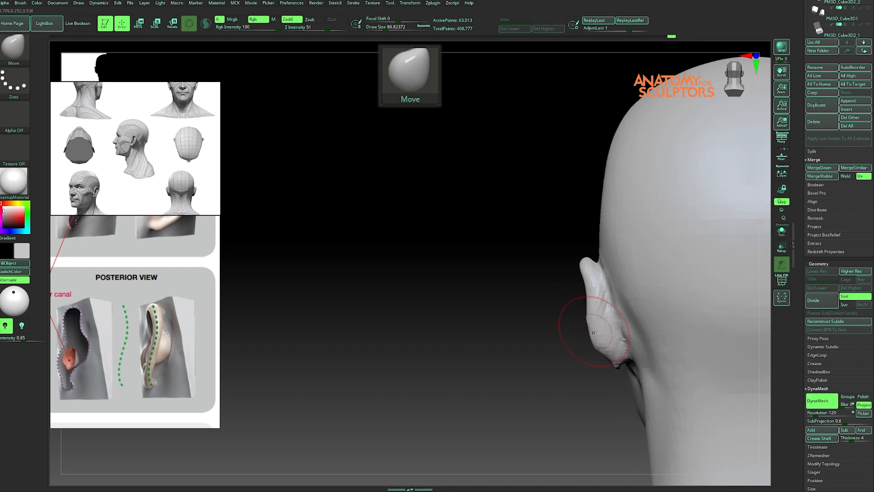
Refine the inner edge of the upper helix from the side with the Move brush at a draw size of about 65
shift+right_drag(603, 357, 624, 349)
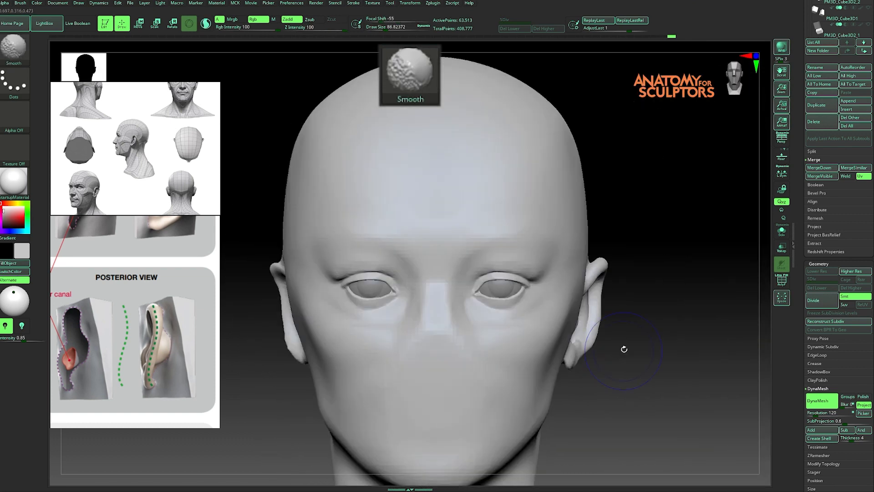
key(shift)
mouse_move(604, 297)
shift+right_down()
mouse_move(726, 359)
mouse_move(534, 354)
shift+right_up()
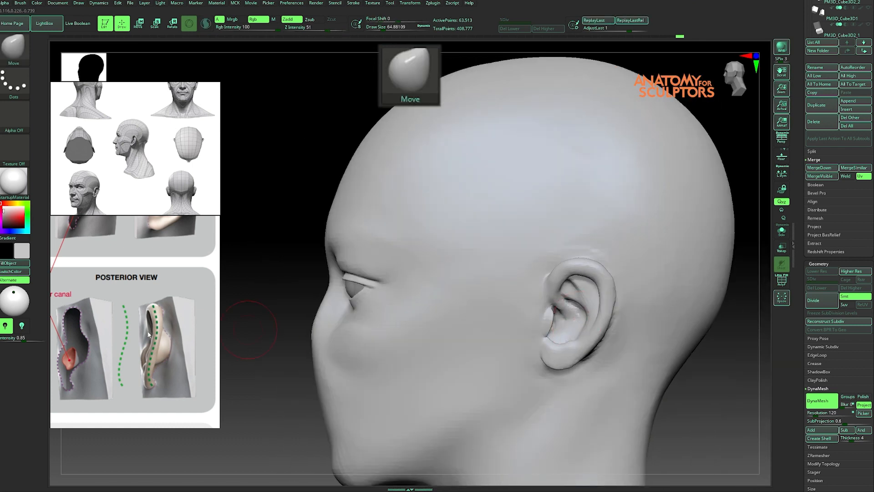
key(shift)
mouse_move(597, 272)
mouse_down()
mouse_move(598, 285)
mouse_move(590, 271)
mouse_up()
key(shift)
drag(571, 279, 566, 276)
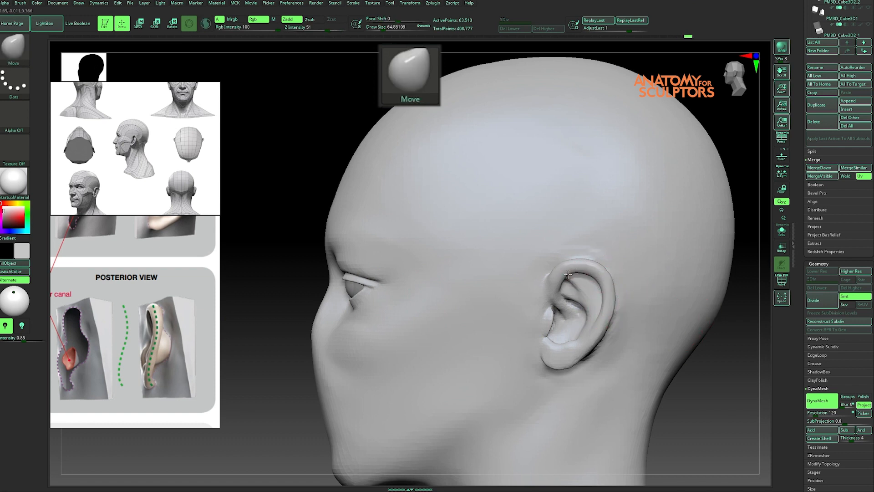
Examine the reference sheets for the form of the ear and its connection and position on the head
right_drag(579, 341, 631, 321)
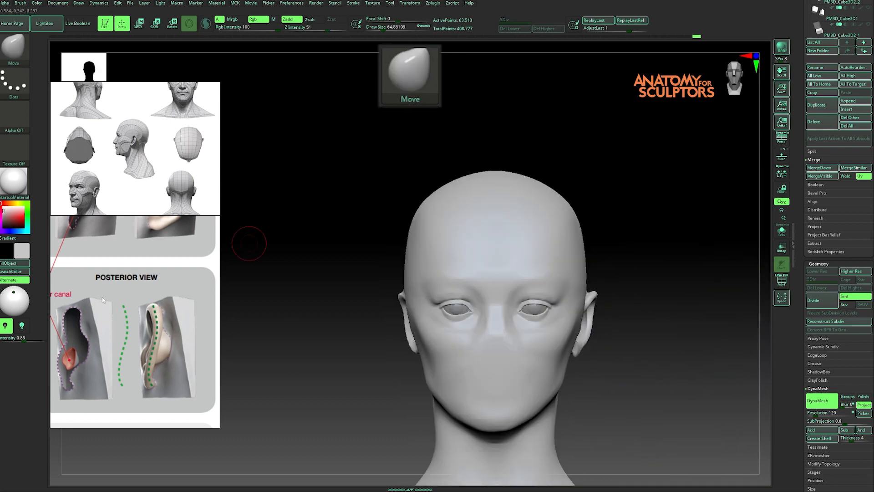
scroll(151, 276, down, 5)
middle_drag(101, 294, 149, 315)
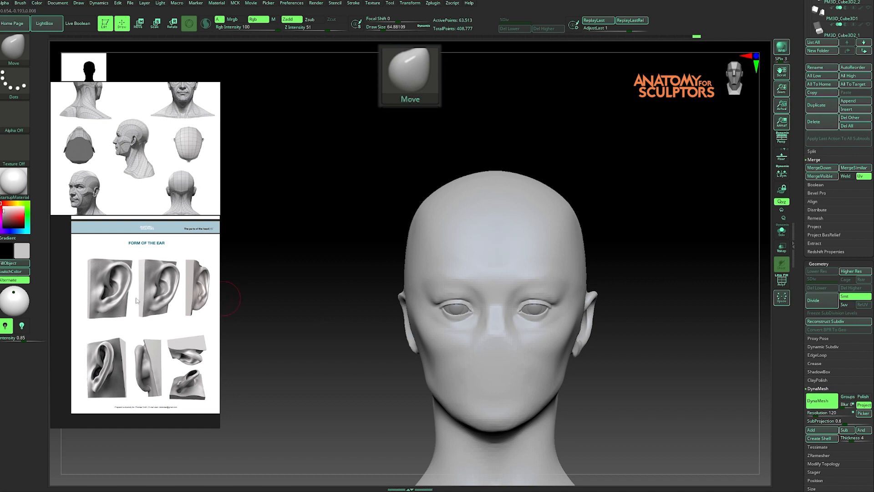
middle_drag(143, 277, 142, 404)
middle_drag(131, 347, 104, 355)
scroll(103, 348, down, 4)
middle_drag(155, 332, 112, 157)
middle_drag(147, 293, 154, 261)
scroll(127, 323, up, 4)
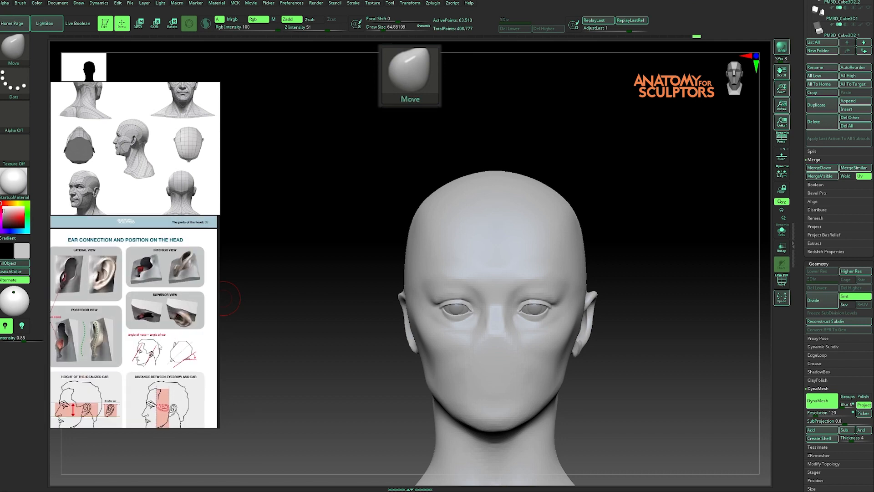
Adjust how the ear sticks out from the head, viewed from behind, with the Move brush at a draw size of about 154
drag(665, 334, 681, 287)
key(p)
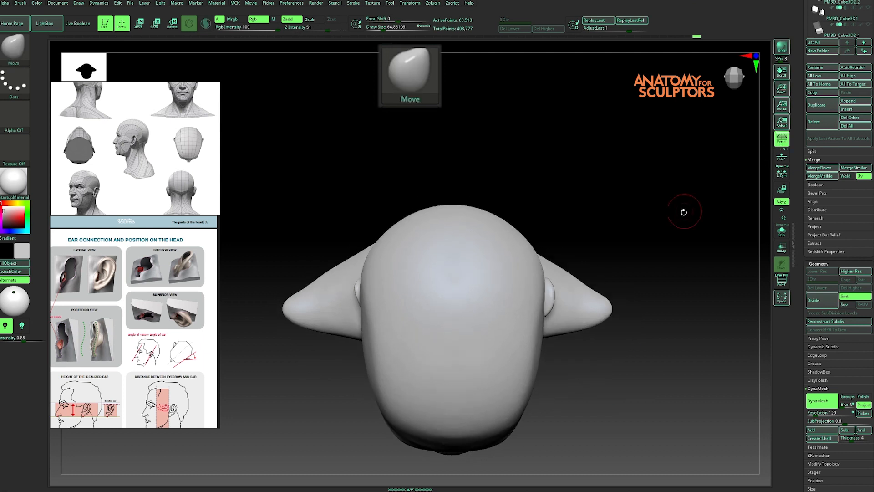
alt+drag(683, 213, 592, 204)
key(p)
drag(560, 254, 490, 278)
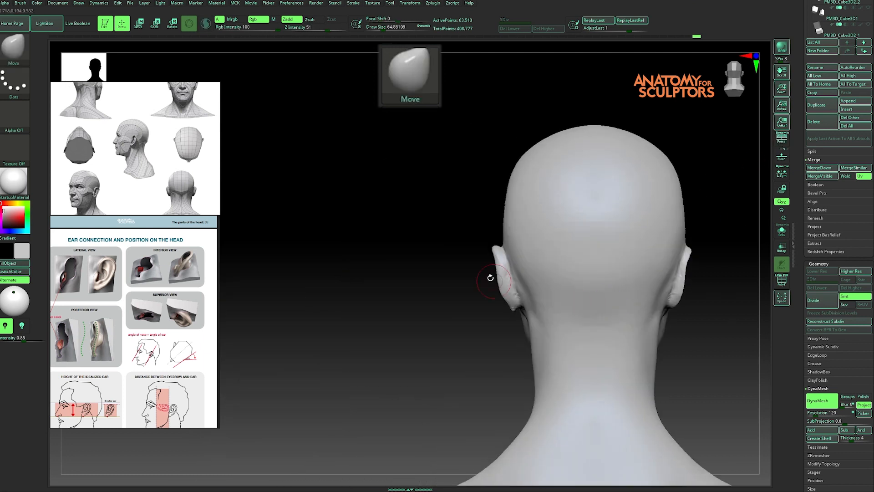
mouse_move(426, 301)
mouse_down()
mouse_move(496, 310)
mouse_move(568, 396)
mouse_move(566, 308)
mouse_move(547, 303)
mouse_move(582, 314)
mouse_up()
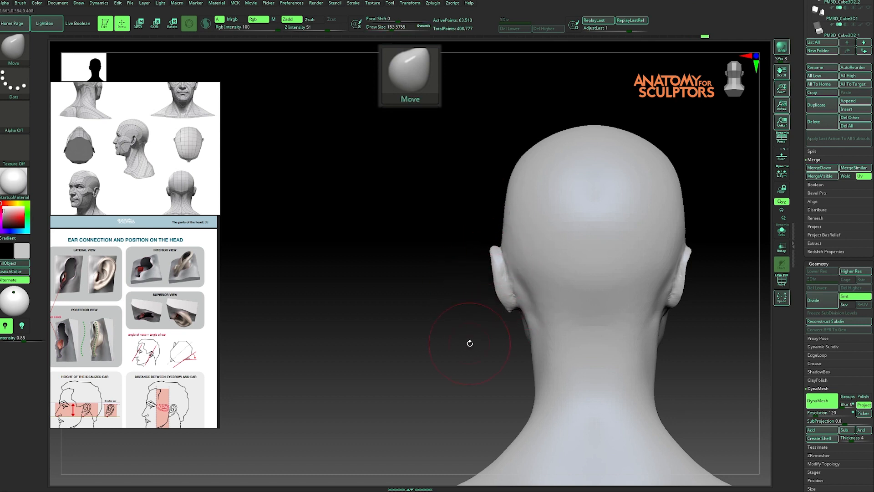
key(s)
mouse_move(496, 303)
mouse_down()
mouse_move(470, 331)
mouse_move(457, 332)
mouse_up()
Protect the back of the head with a Transpose mask and set the Move brush's draw size to about 167 for adjusting the ears
key(w)
mouse_move(538, 251)
ctrl+mouse_down()
mouse_move(492, 301)
mouse_move(517, 272)
ctrl+mouse_up()
key(q)
ctrl+click(431, 337)
key(w)
key(q)
alt+drag(447, 334, 448, 378)
key(s)
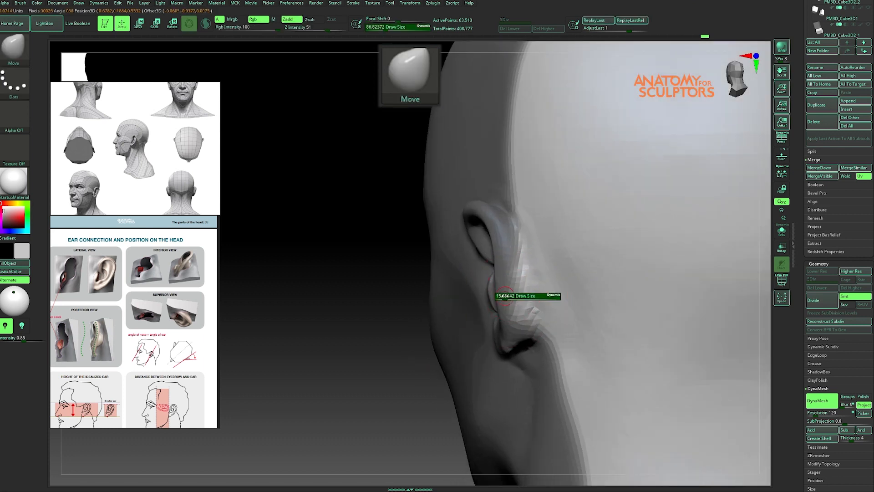
key(ctrl)
ctrl+click(414, 345)
alt+drag(414, 345, 305, 364)
shift+drag(430, 343, 478, 295)
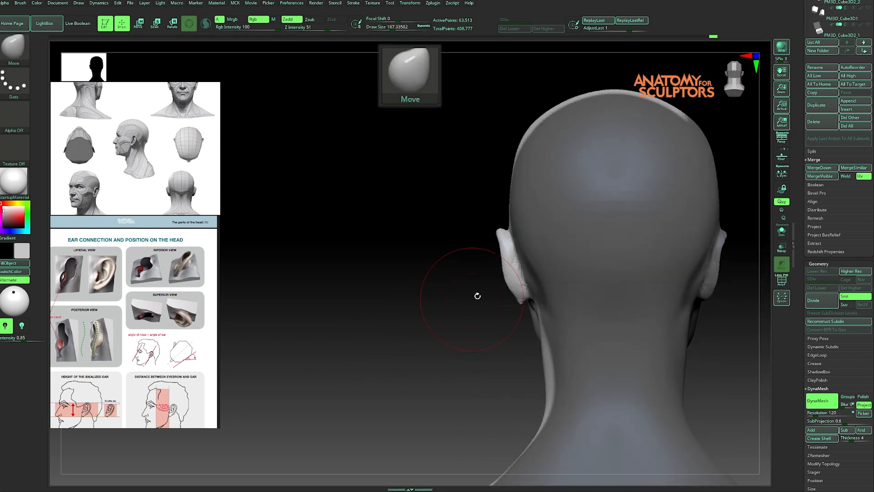
right_drag(518, 292, 563, 295)
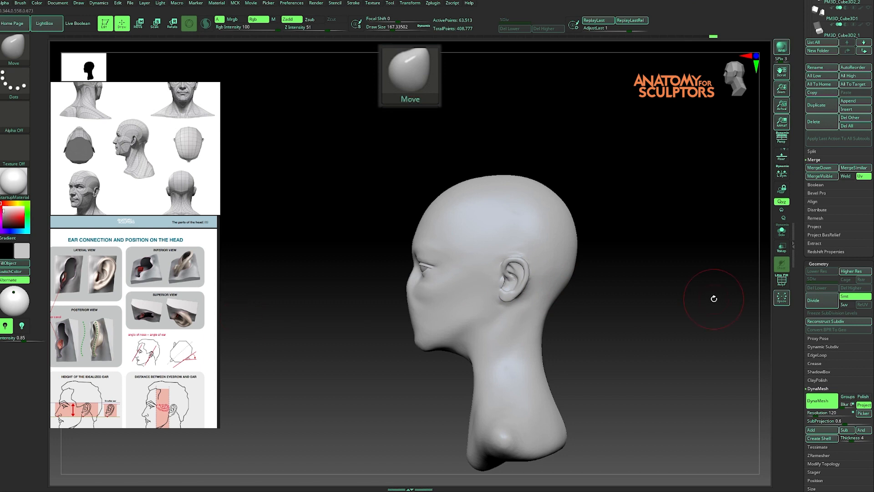
Tilt the ear and shift its lobe forward in profile with the Move brush at a draw size of about 228, following the nose-angle reference
ctrl+right_drag(606, 231, 601, 210)
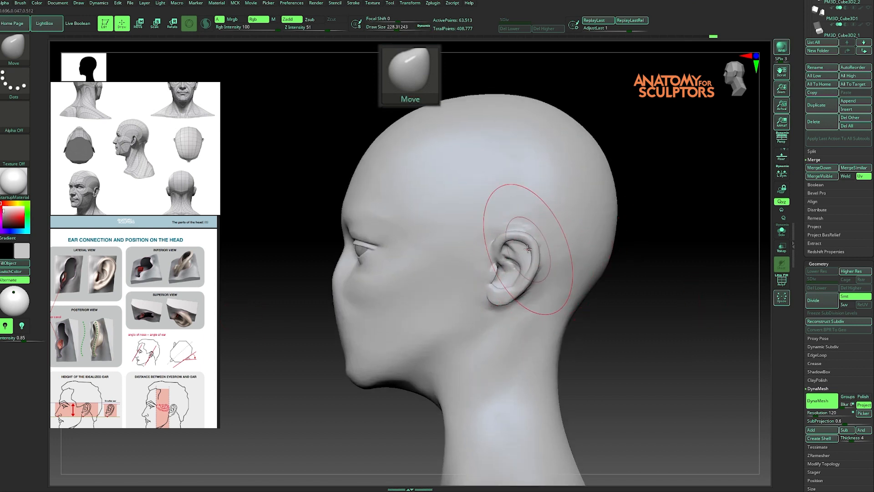
drag(500, 301, 493, 298)
mouse_move(493, 299)
mouse_down()
mouse_move(507, 262)
mouse_move(505, 270)
mouse_move(498, 261)
mouse_up()
key(s)
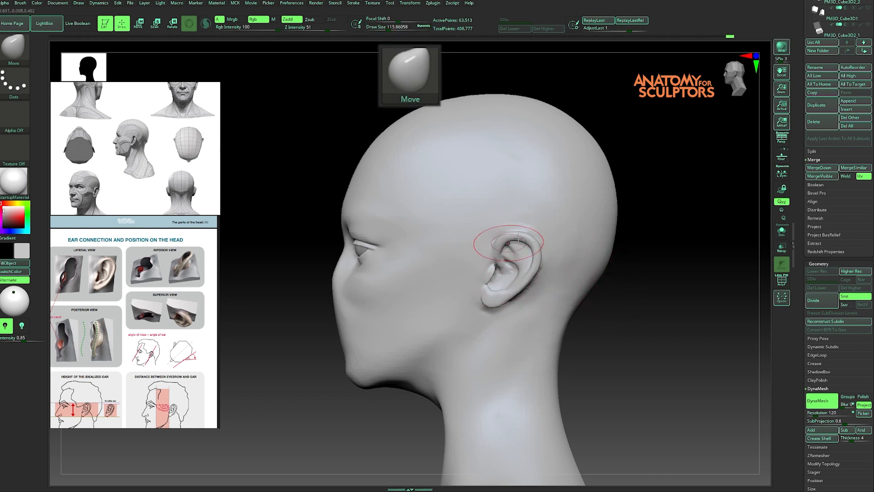
scroll(147, 364, up, 4)
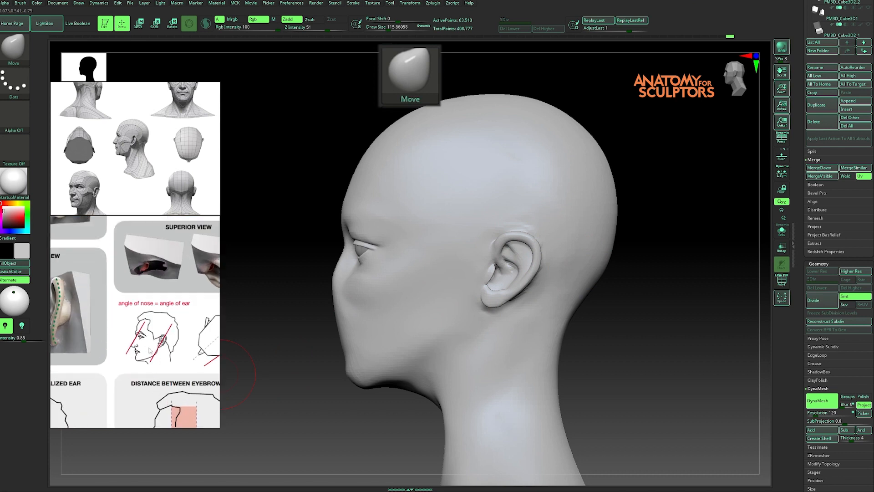
scroll(178, 321, down, 3)
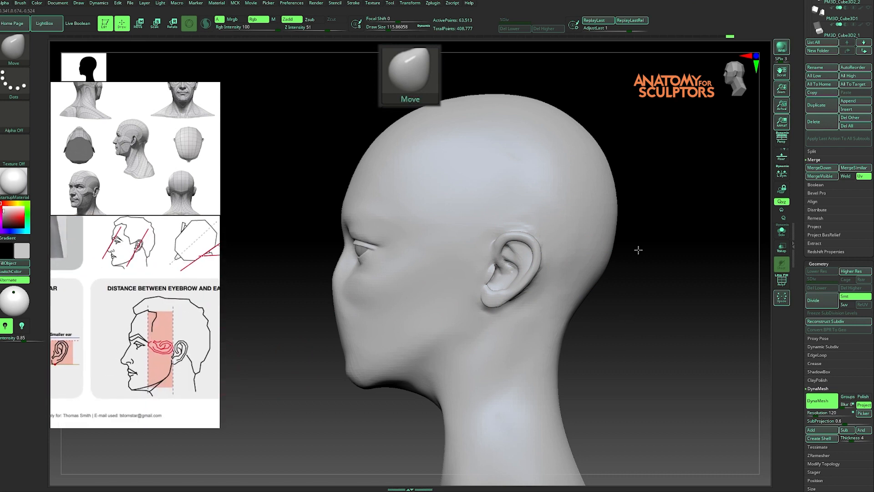
drag(638, 250, 650, 248)
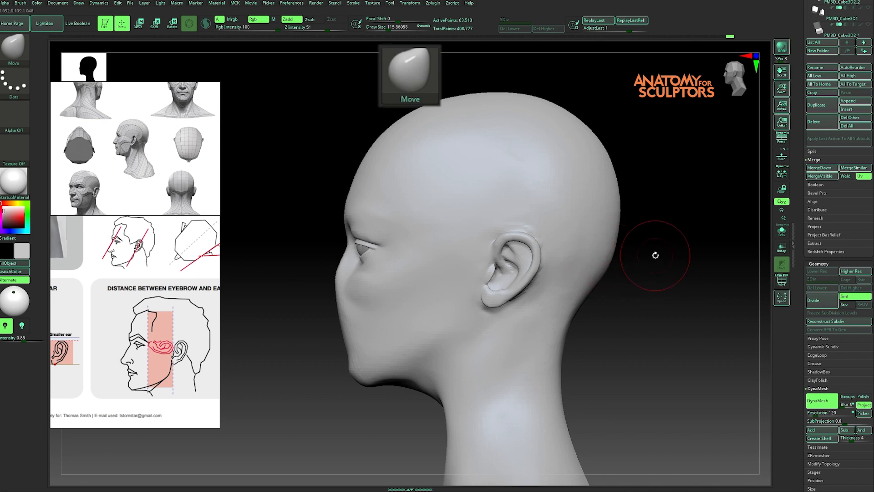
drag(641, 276, 701, 279)
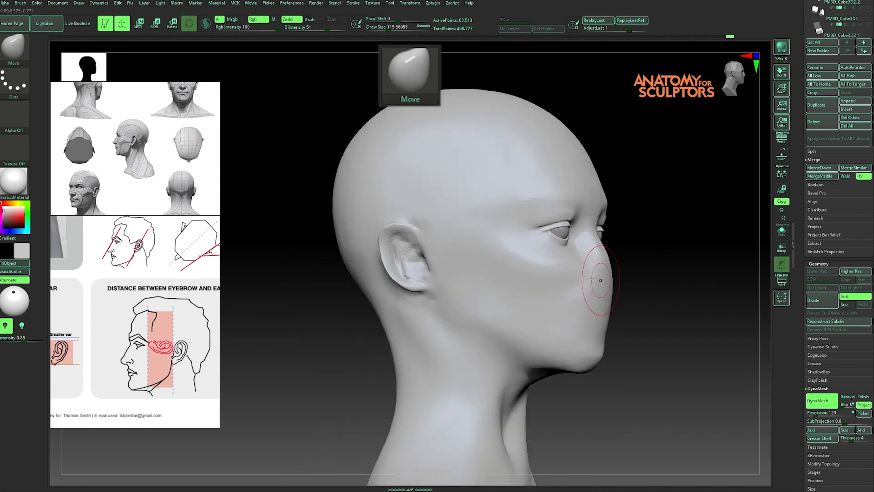
mouse_move(650, 218)
shift+mouse_down()
mouse_move(629, 236)
mouse_move(529, 250)
shift+mouse_up()
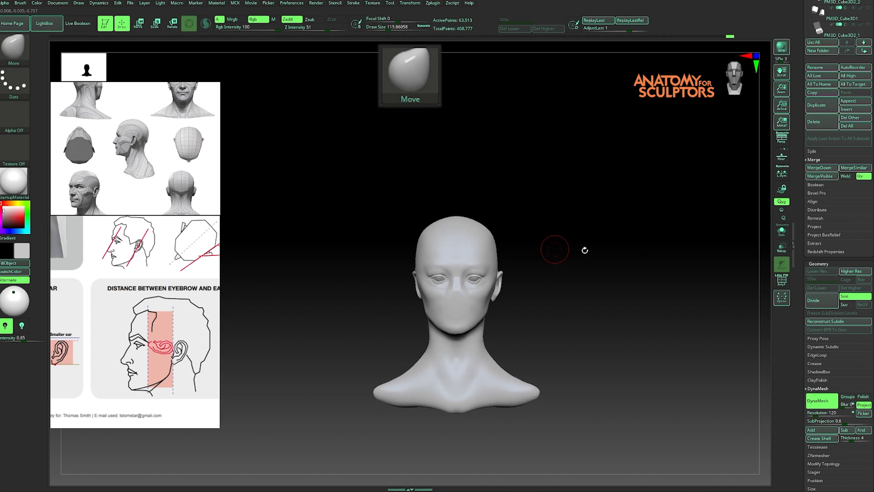
Flip the bust to the opposite side with the Mirror deformation
scroll(847, 325, down, 10)
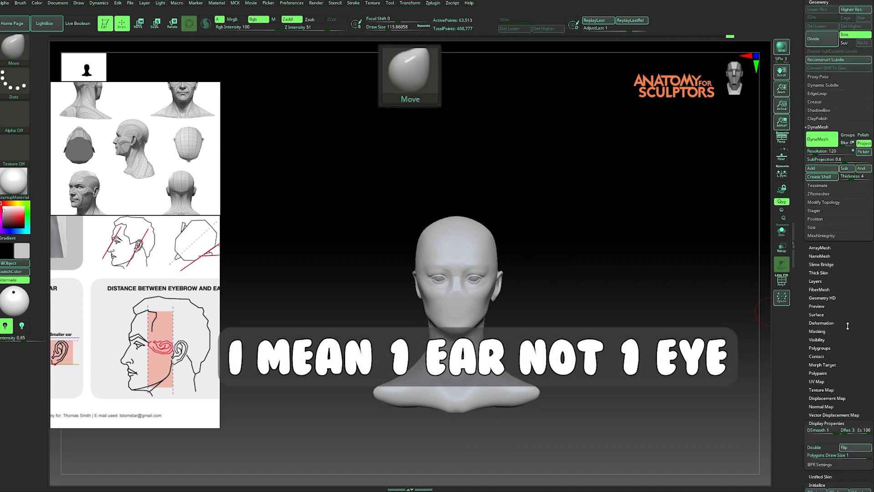
click(848, 325)
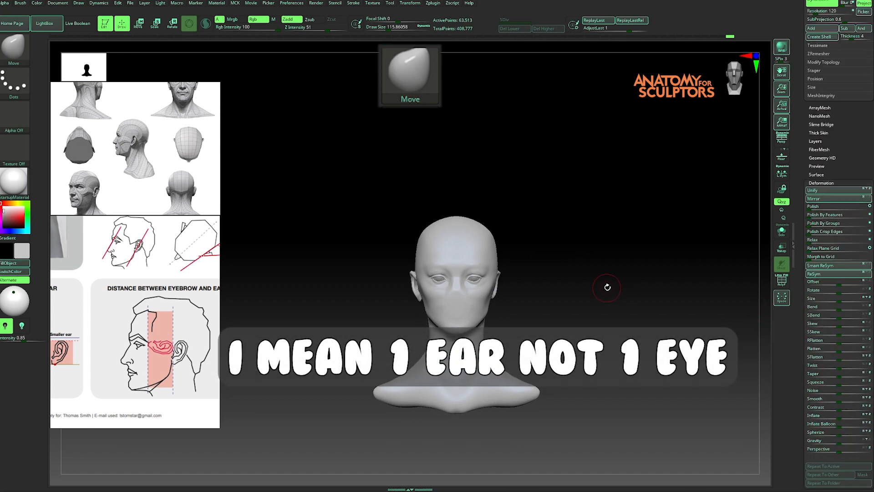
click(808, 199)
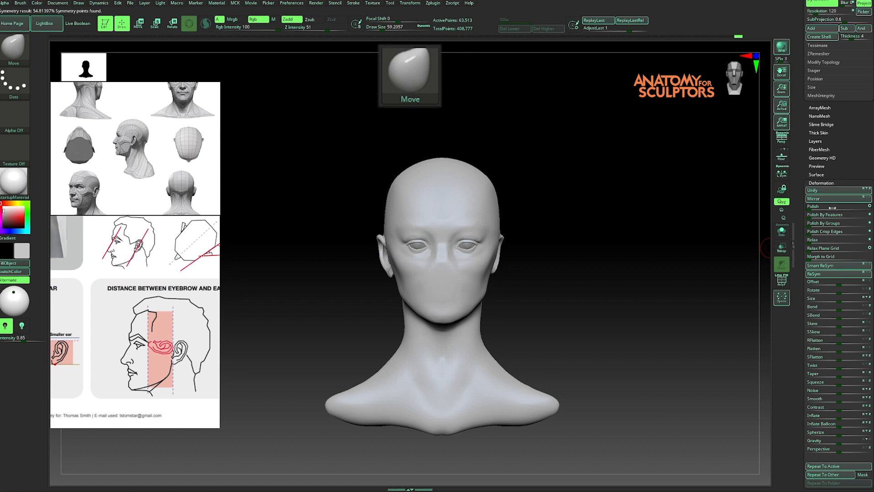
Copy the ear to the other side of the bust with Mirror And Weld, and check the mesh with PolyFrame
drag(802, 255, 802, 219)
click(822, 148)
drag(866, 157, 865, 232)
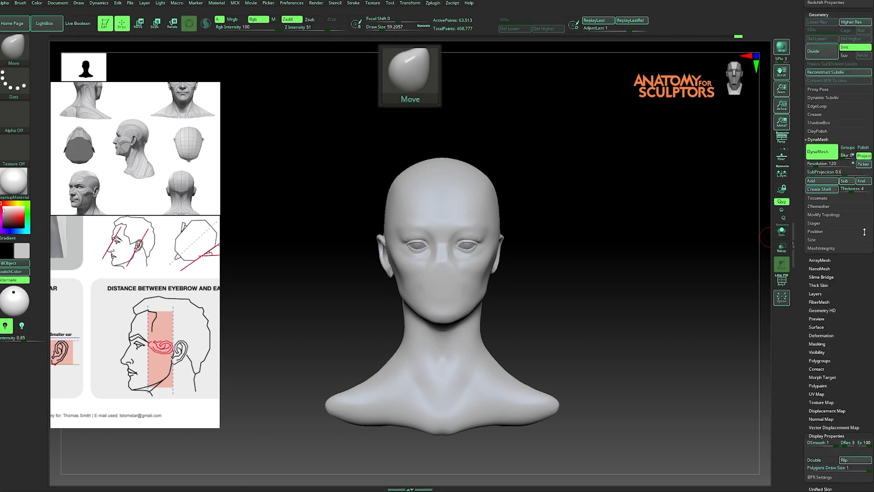
click(823, 214)
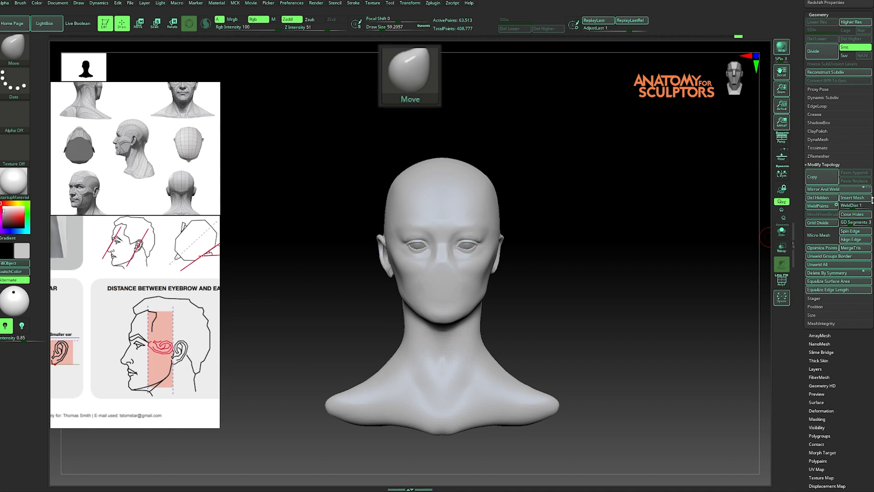
scroll(838, 259, up, 3)
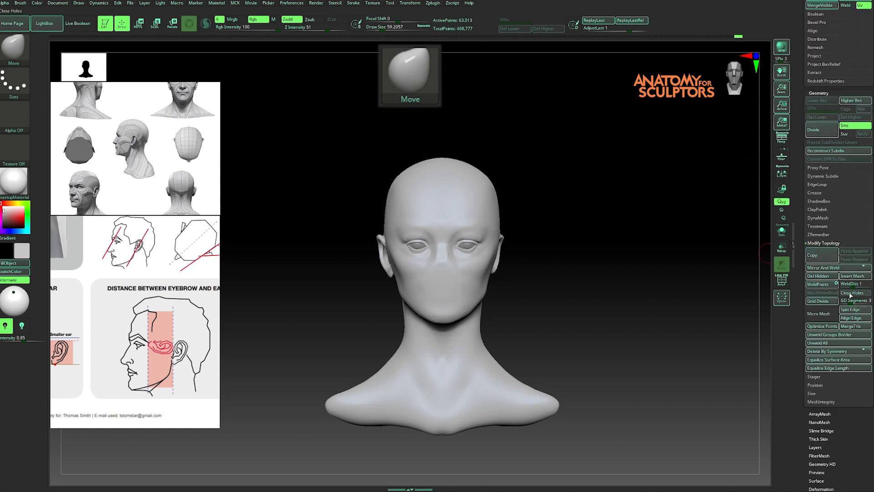
click(818, 269)
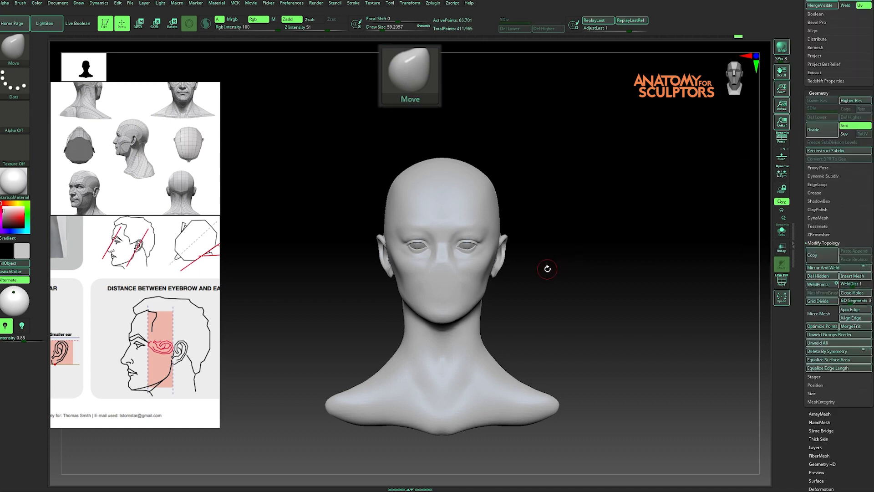
key(shift+f)
mouse_move(550, 271)
alt+mouse_down()
mouse_move(563, 381)
mouse_move(603, 357)
mouse_move(640, 351)
mouse_move(568, 341)
alt+mouse_up()
key(shift+f)
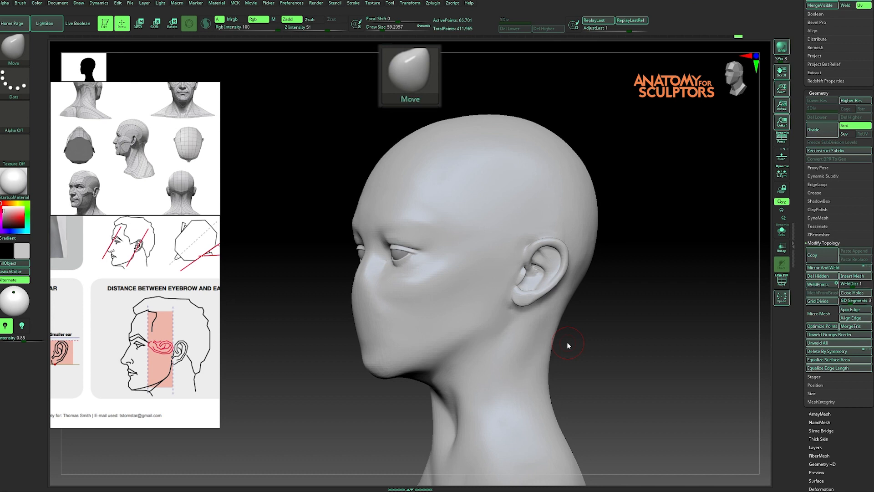
drag(632, 262, 628, 261)
Duplicate the head subtool and hide the original head
key(s)
mouse_move(611, 296)
mouse_down()
mouse_move(683, 241)
mouse_move(671, 251)
mouse_move(737, 232)
mouse_up()
drag(802, 127, 801, 473)
click(821, 280)
shift+drag(765, 261, 746, 239)
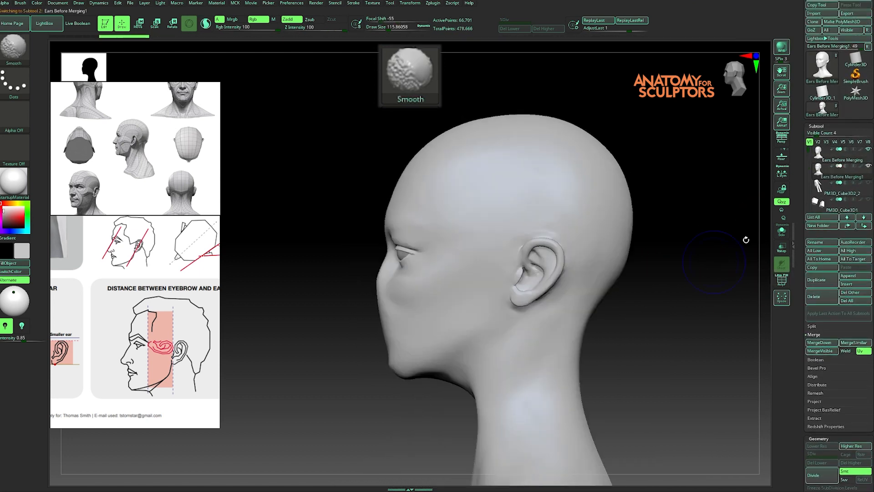
click(868, 150)
Isolate the ear on the duplicated head, delete all hidden geometry, and show the original head again
alt+drag(697, 287, 663, 223)
ctrl+shift+drag(683, 173, 574, 411)
ctrl+alt+shift+drag(505, 194, 437, 371)
ctrl+alt+shift+drag(485, 291, 604, 422)
alt+drag(624, 288, 630, 382)
alt+drag(608, 208, 634, 146)
ctrl+alt+shift+drag(645, 107, 457, 246)
mouse_move(520, 222)
ctrl+alt+shift+mouse_down()
mouse_move(481, 317)
mouse_move(460, 321)
ctrl+alt+shift+mouse_up()
drag(596, 243, 633, 247)
ctrl+alt+shift+drag(472, 200, 396, 316)
drag(583, 204, 615, 203)
key(2)
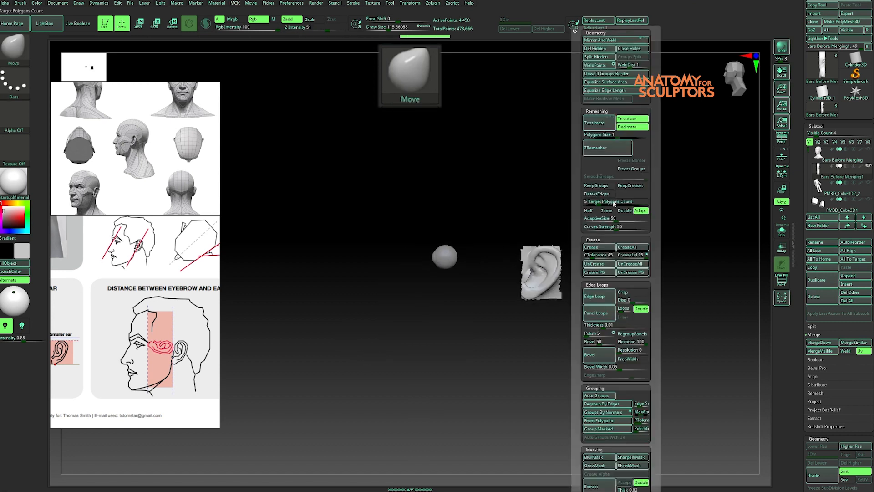
click(597, 49)
click(824, 160)
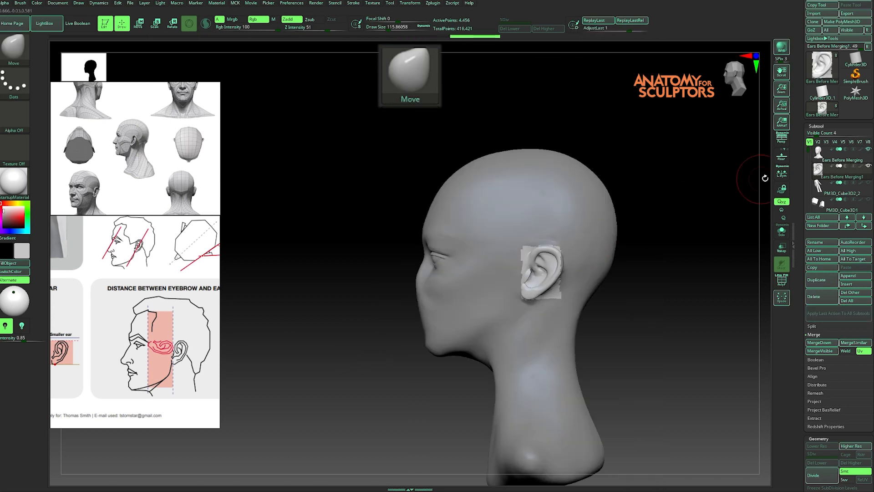
Activate the move gizmo for the separated ear piece and centre it on the ear
key(w)
alt+drag(558, 273, 646, 248)
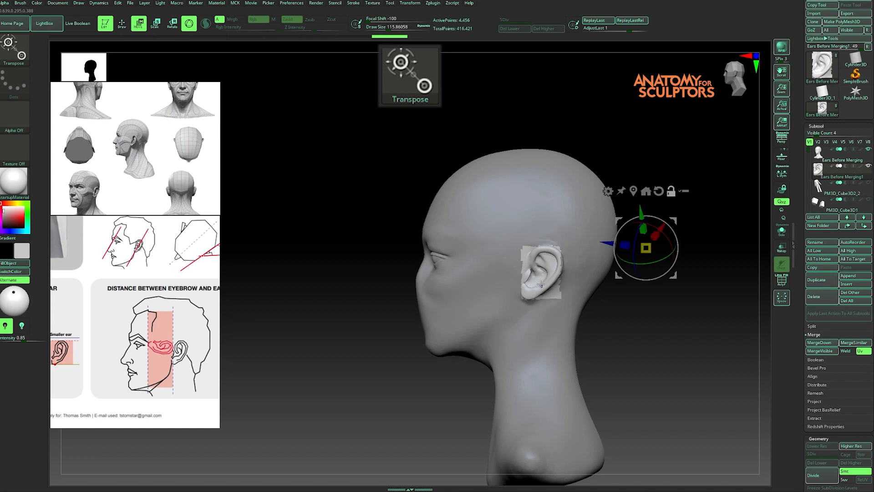
click(632, 191)
alt+click(564, 279)
drag(621, 238, 689, 247)
alt+click(605, 282)
alt+click(617, 225)
Move the separated ear piece forward along the side of the head, in front of the merged ear
drag(562, 283, 454, 282)
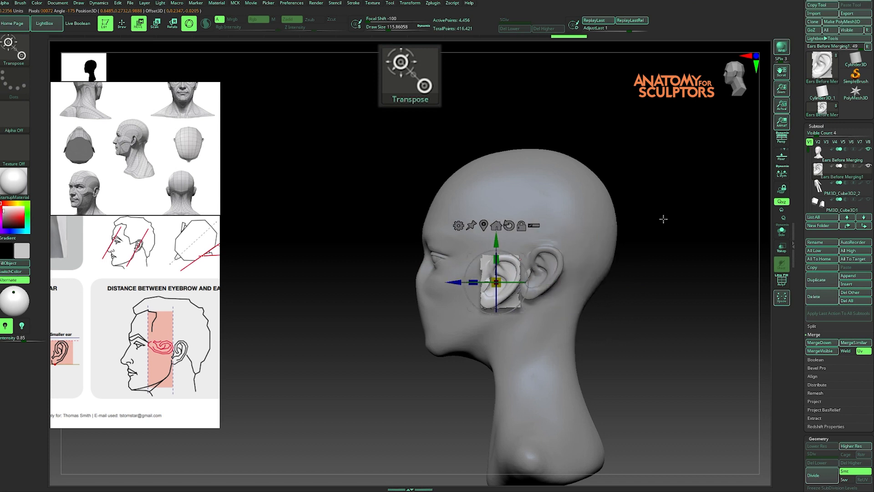
shift+drag(664, 218, 616, 246)
drag(457, 280, 441, 280)
shift+drag(637, 219, 544, 212)
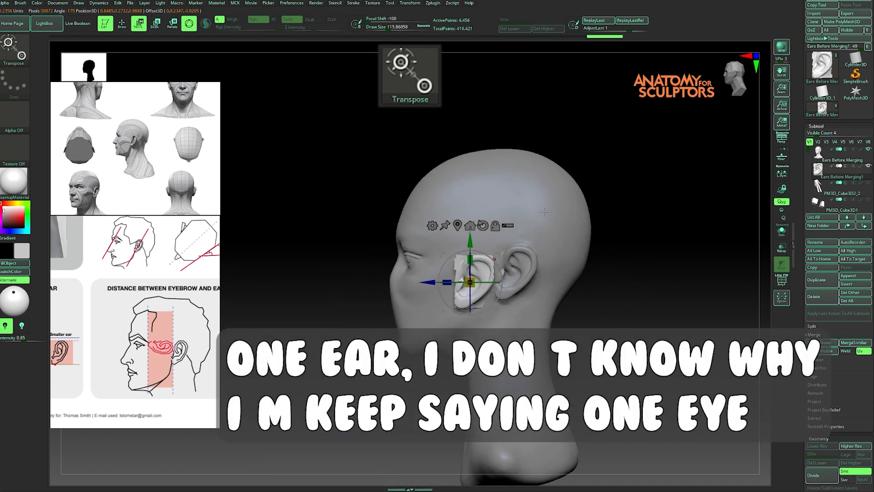
Rotate the separated ear piece 90 degrees so it lies horizontally between the eye and the merged ear
drag(488, 252, 501, 282)
drag(463, 235, 464, 219)
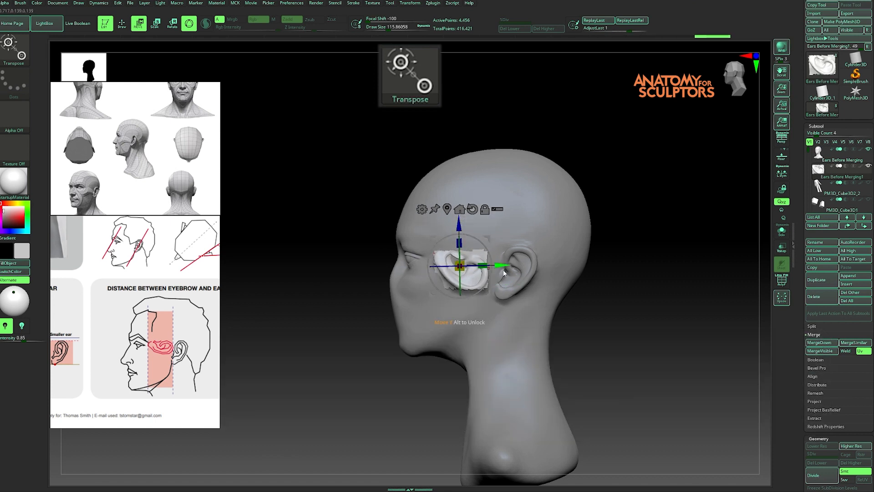
key(q)
Mask the merged ear on the original head and invert the mask so only the ear is editable
alt+click(574, 232)
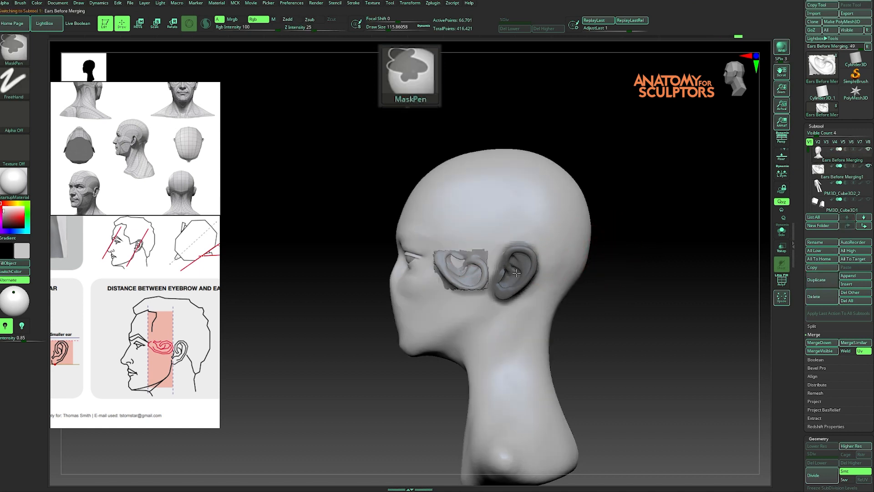
mouse_move(649, 225)
mouse_down()
mouse_move(630, 223)
mouse_move(646, 220)
mouse_move(617, 248)
mouse_up()
mouse_move(513, 266)
ctrl+mouse_down()
mouse_move(519, 269)
mouse_move(506, 285)
mouse_move(520, 255)
ctrl+mouse_up()
mouse_move(654, 230)
mouse_down()
mouse_move(611, 228)
mouse_move(625, 238)
mouse_up()
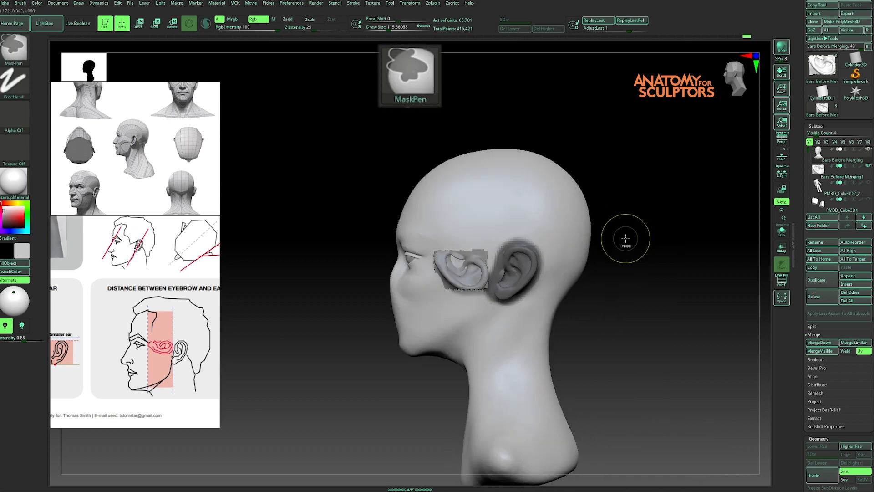
ctrl+click(624, 239)
ctrl+click(569, 258)
Move the unmasked merged ear slightly forward along the head, up against the rotated ear piece used for measuring
key(w)
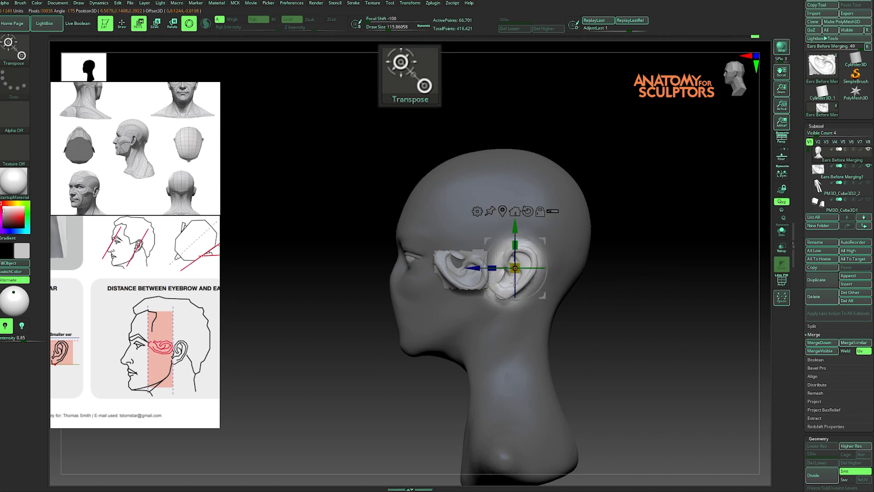
mouse_move(469, 269)
mouse_down()
mouse_move(500, 265)
mouse_move(467, 270)
mouse_up()
key(q)
alt+click(468, 272)
key(w)
key(q)
alt+click(469, 268)
key(w)
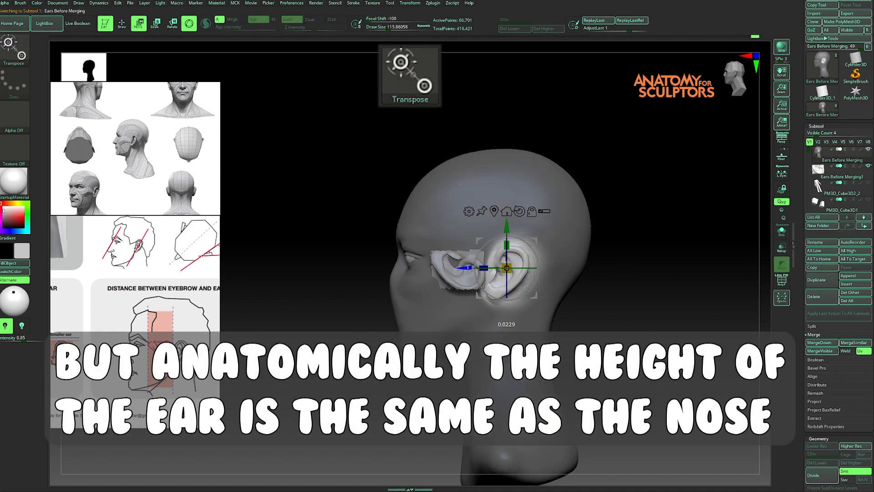
Delete the separated ear piece subtool
key(q)
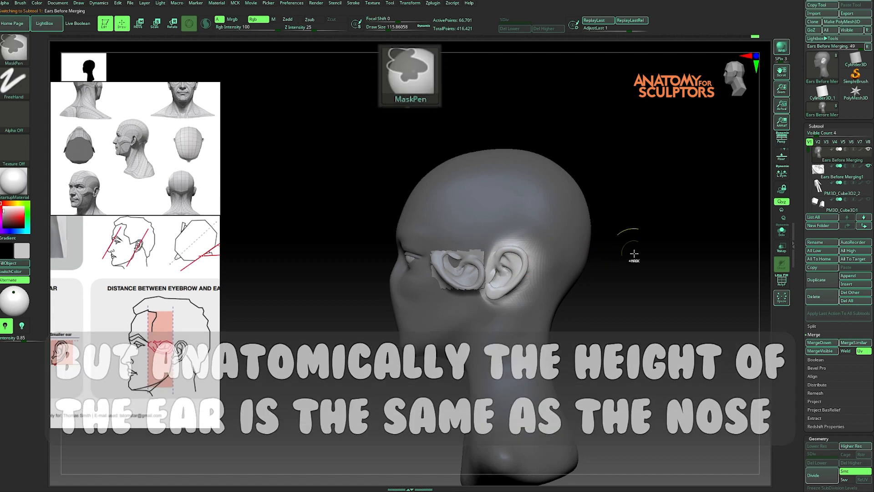
click(816, 296)
click(737, 315)
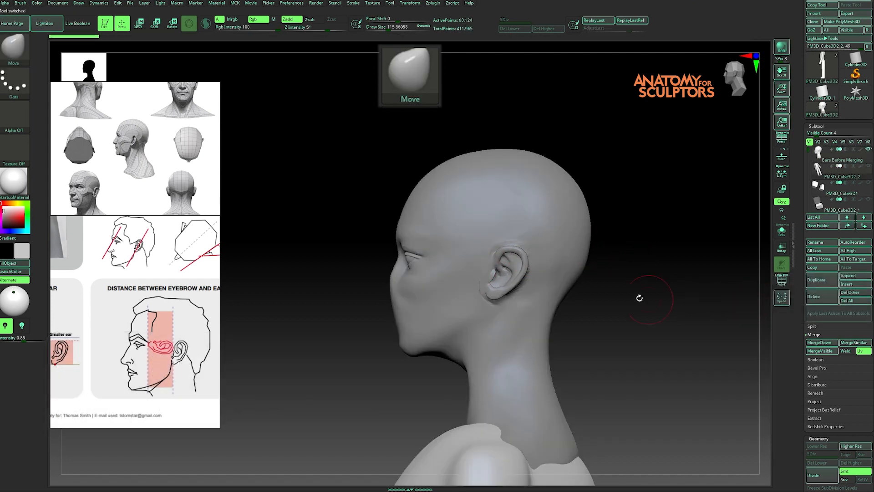
Smooth the skin around the front of the ear and below the lobe on the head
key(s)
drag(652, 187, 648, 187)
shift+drag(481, 291, 475, 284)
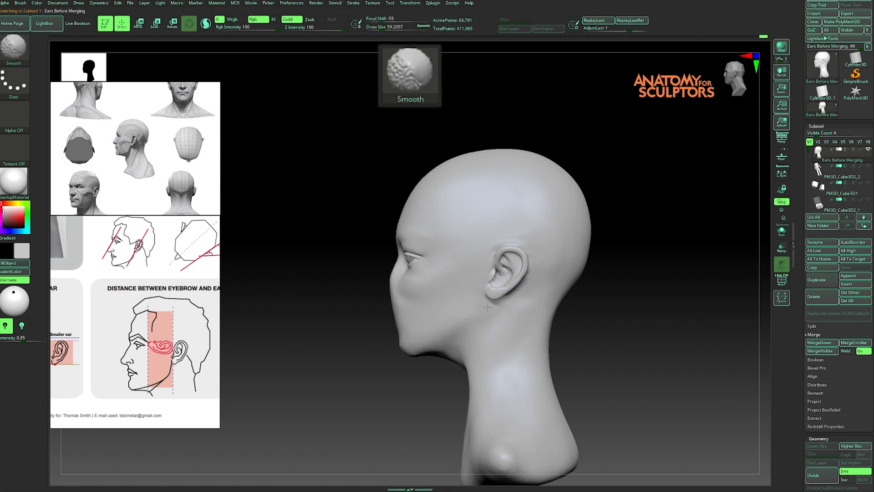
drag(635, 209, 527, 281)
drag(591, 137, 631, 164)
shift+drag(371, 371, 502, 302)
Push the upper ear attachment in against the head with the Move brush and smooth the junction
alt+drag(569, 302, 608, 224)
key(s)
mouse_move(636, 192)
mouse_down()
mouse_move(617, 212)
mouse_move(596, 209)
mouse_up()
key(s)
drag(545, 280, 535, 282)
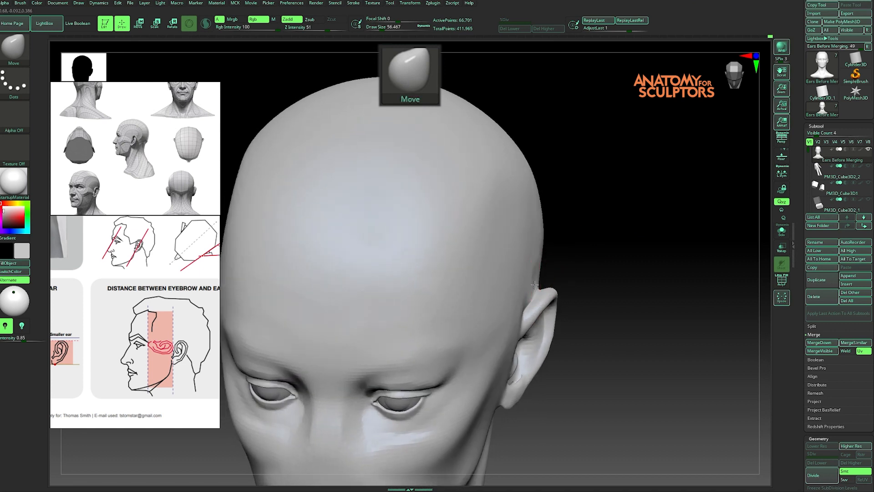
mouse_move(587, 228)
mouse_down()
mouse_move(552, 256)
mouse_move(638, 207)
mouse_move(621, 268)
mouse_move(534, 297)
mouse_move(566, 226)
mouse_move(527, 276)
mouse_up()
mouse_move(565, 248)
shift+mouse_down()
mouse_move(573, 255)
mouse_move(529, 271)
shift+mouse_up()
Blend the back of the ear into the head with the Standard brush and smoothing
mouse_move(471, 322)
mouse_down()
mouse_move(466, 273)
mouse_move(478, 333)
mouse_move(459, 295)
mouse_move(477, 302)
mouse_up()
key(b)
key(s)
key(t)
key(s)
drag(540, 284, 531, 284)
drag(464, 343, 465, 327)
mouse_move(541, 329)
shift+mouse_down()
mouse_move(548, 312)
mouse_move(540, 309)
mouse_move(546, 355)
shift+mouse_up()
Carve the crease between the back of the ear and the head with the DamStandard brush, undoing unwanted strokes
key(b)
key(d)
key(s)
key(ctrl+z)
key(s)
drag(543, 289, 538, 288)
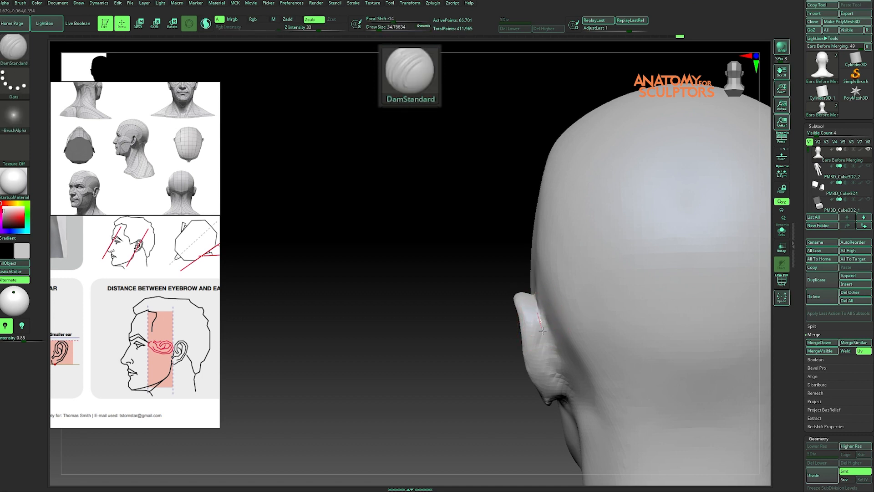
drag(465, 377, 457, 349)
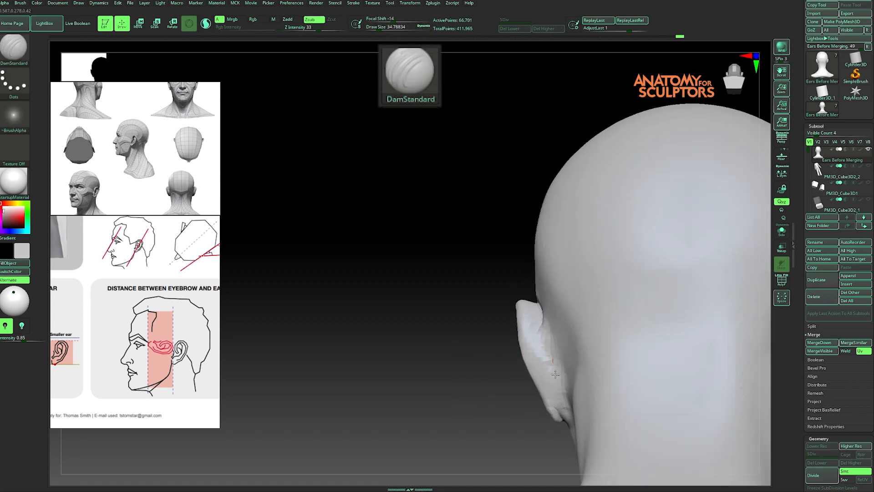
key(ctrl+z)
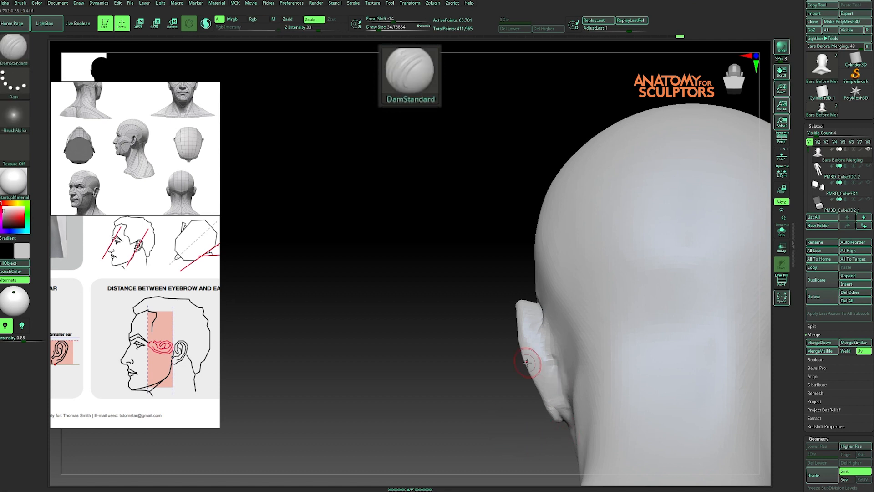
drag(473, 355, 503, 366)
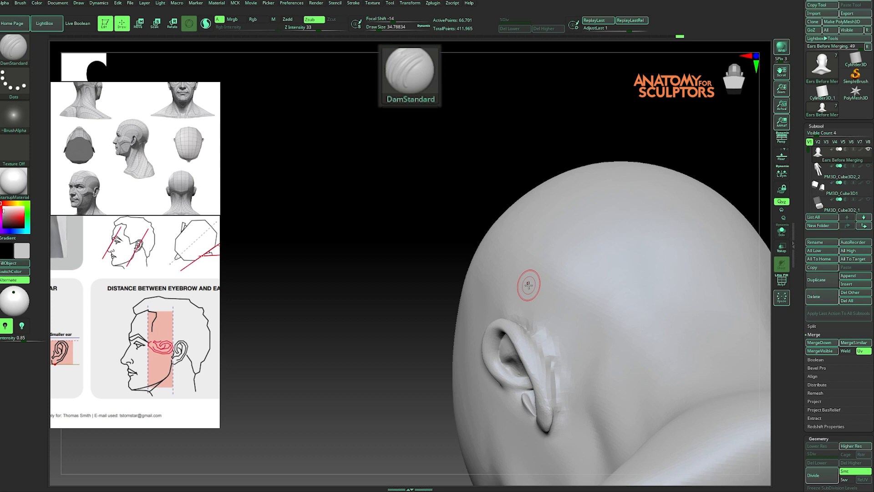
mouse_move(528, 285)
right_down()
mouse_move(445, 213)
mouse_move(552, 327)
mouse_move(519, 309)
right_up()
mouse_move(555, 364)
right_down()
mouse_move(439, 306)
mouse_move(574, 407)
mouse_move(530, 392)
mouse_move(406, 457)
mouse_move(654, 269)
mouse_move(639, 269)
mouse_move(697, 173)
mouse_move(648, 236)
mouse_move(636, 229)
right_up()
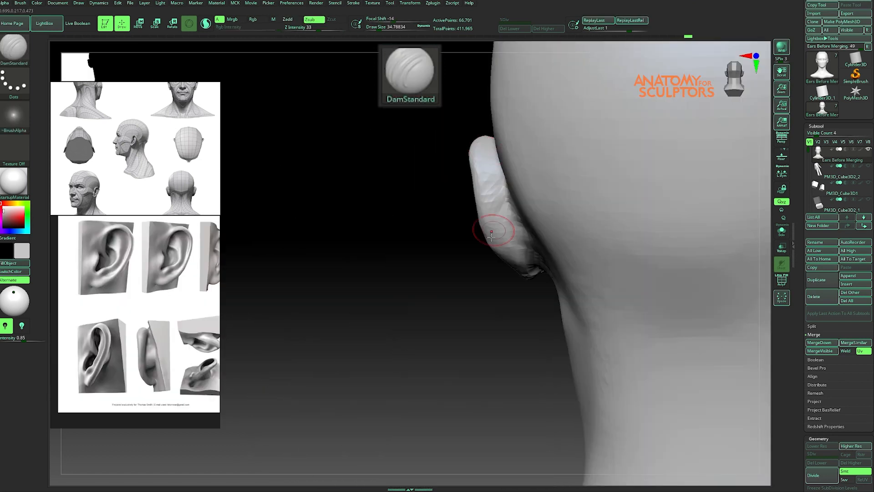
right_drag(491, 236, 446, 285)
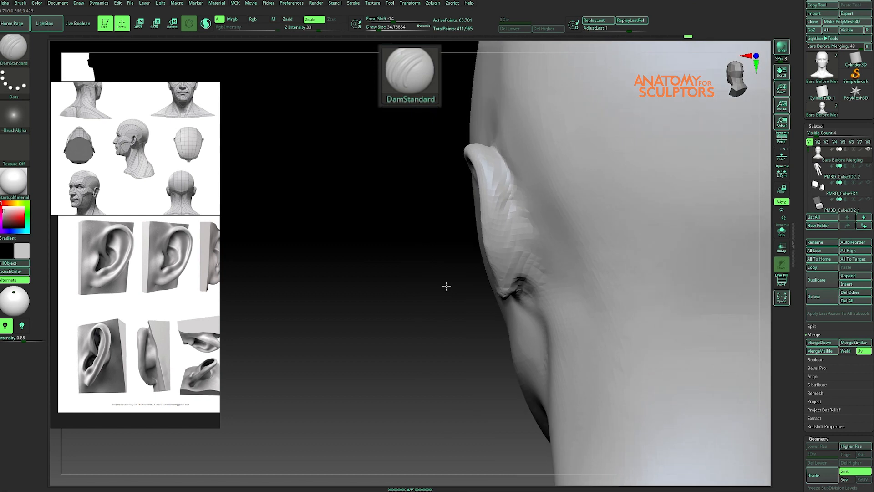
Remesh the head with DynaMesh and smooth the rough surface on the back of the ear
ctrl+drag(324, 259, 373, 249)
shift+drag(509, 178, 517, 236)
mouse_move(518, 236)
right_down()
mouse_move(412, 254)
mouse_move(450, 214)
right_up()
drag(488, 176, 493, 211)
Carve the crease beneath the back of the ear lobe with a resized brush and smooth it
mouse_move(499, 230)
right_down()
mouse_move(419, 219)
mouse_move(456, 293)
mouse_move(510, 300)
right_up()
key(s)
drag(512, 300, 509, 300)
drag(513, 308, 515, 328)
shift+drag(515, 248, 513, 301)
mouse_move(513, 301)
right_down()
mouse_move(411, 313)
mouse_move(413, 296)
right_up()
right_drag(421, 346, 431, 236)
Thicken the back rim of the ear with the Standard and Inflat brushes and smooth it
key(b)
key(s)
key(t)
key(b)
key(i)
key(n)
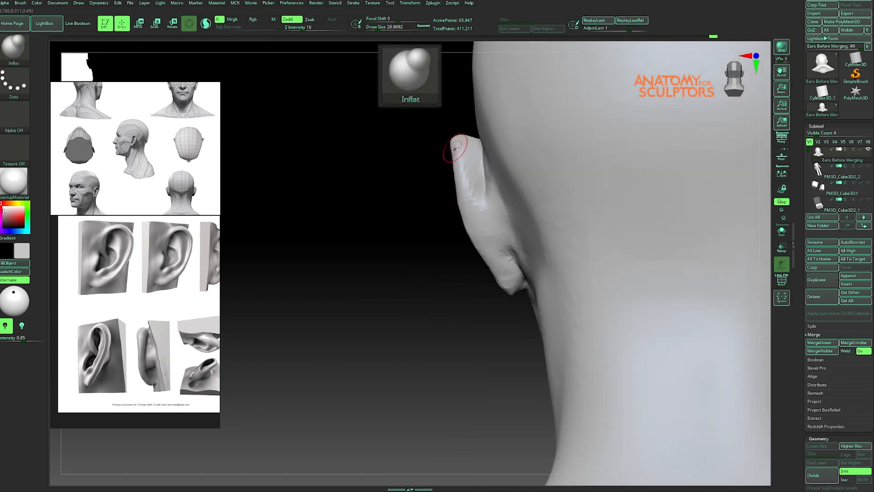
key(b)
key(s)
key(t)
right_drag(346, 273, 445, 269)
shift+drag(448, 248, 437, 278)
Reshape the ear's outer rim with the Move brush and smooth it where it meets the head
mouse_move(438, 282)
right_down()
mouse_move(344, 307)
mouse_move(437, 287)
mouse_move(383, 292)
mouse_move(626, 151)
mouse_move(617, 191)
mouse_move(546, 205)
right_up()
key(b)
key(m)
key(v)
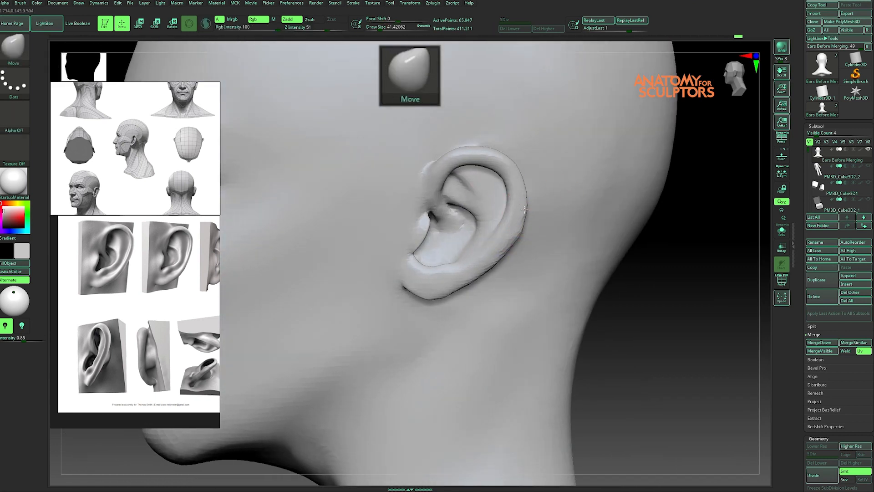
shift+drag(506, 205, 524, 228)
mouse_move(609, 224)
ctrl+right_down()
mouse_move(609, 205)
mouse_move(620, 219)
mouse_move(461, 273)
mouse_move(509, 267)
mouse_move(456, 263)
mouse_move(455, 306)
ctrl+right_up()
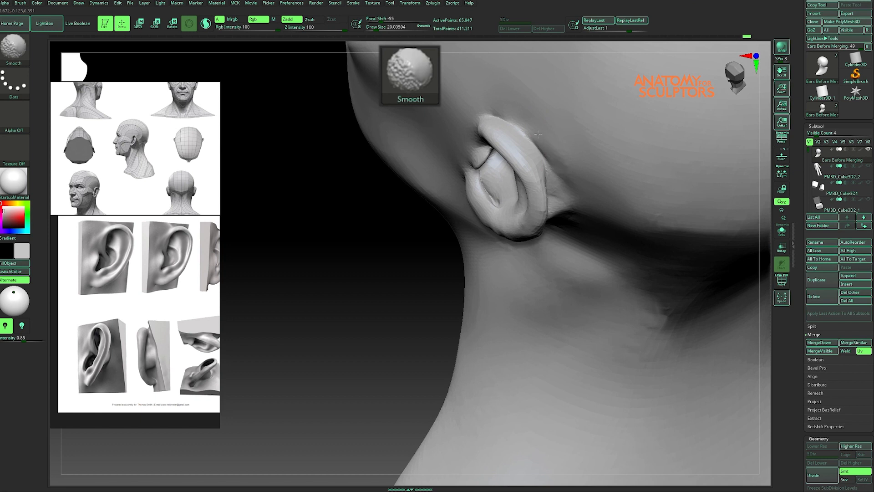
mouse_move(554, 149)
right_down()
mouse_move(382, 221)
mouse_move(601, 176)
mouse_move(557, 166)
mouse_move(569, 257)
right_up()
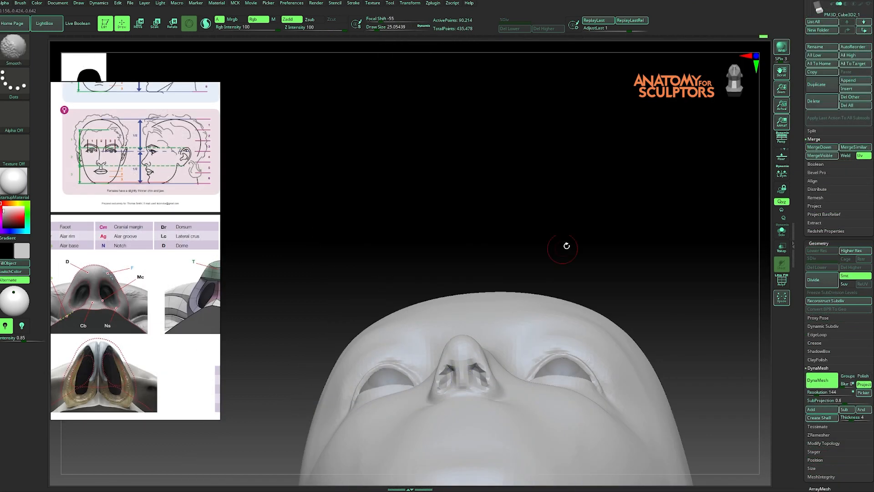
Build up the concha behind the tragus inside the ear with the Clay brush
mouse_move(566, 244)
right_down()
mouse_move(486, 369)
mouse_move(482, 358)
right_up()
right_drag(451, 399, 526, 343)
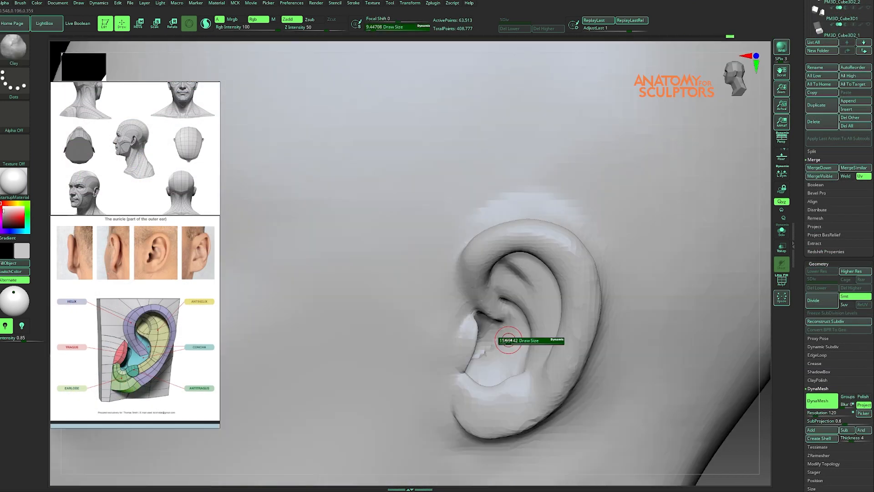
mouse_move(500, 317)
mouse_down()
mouse_move(490, 319)
mouse_move(507, 310)
mouse_up()
key(b)
key(s)
key(t)
key(s)
Refine the ear's inner folds with the Clay and Standard brushes
mouse_move(512, 341)
right_down()
mouse_move(494, 359)
mouse_move(526, 290)
mouse_move(669, 235)
mouse_move(669, 273)
right_up()
key(b)
key(c)
key(l)
key(b)
key(s)
key(t)
Adjust the ear's overall silhouette with the Move brush from side and three-quarter views
mouse_move(528, 290)
right_down()
mouse_move(516, 280)
mouse_move(663, 250)
mouse_move(528, 319)
right_up()
key(b)
key(m)
key(v)
right_drag(531, 356, 551, 318)
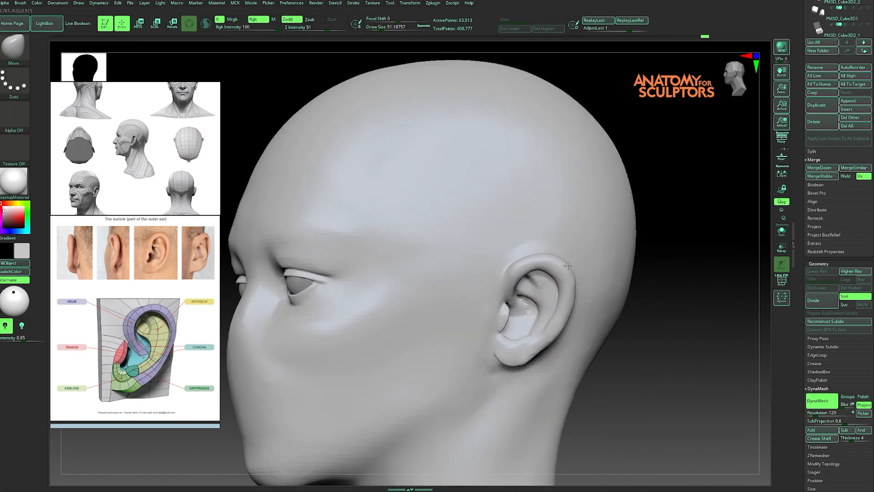
mouse_move(663, 237)
right_down()
mouse_move(547, 248)
mouse_move(523, 241)
right_up()
Build up volume down the back of the ear with the ClayBuildup brush
key(b)
key(c)
key(b)
drag(574, 267, 585, 342)
mouse_move(585, 410)
right_down()
mouse_move(600, 373)
mouse_move(608, 399)
mouse_move(683, 215)
mouse_move(568, 338)
right_up()
Sharpen the crease behind the ear with a resized DamStandard brush
key(b)
key(d)
key(s)
key(s)
mouse_move(610, 316)
right_down()
mouse_move(608, 296)
mouse_move(630, 289)
right_up()
Adjust the ear's curve and tilt with the Move brush from the back and front, following the posterior-view reference
key(b)
key(m)
key(v)
right_drag(588, 279, 428, 279)
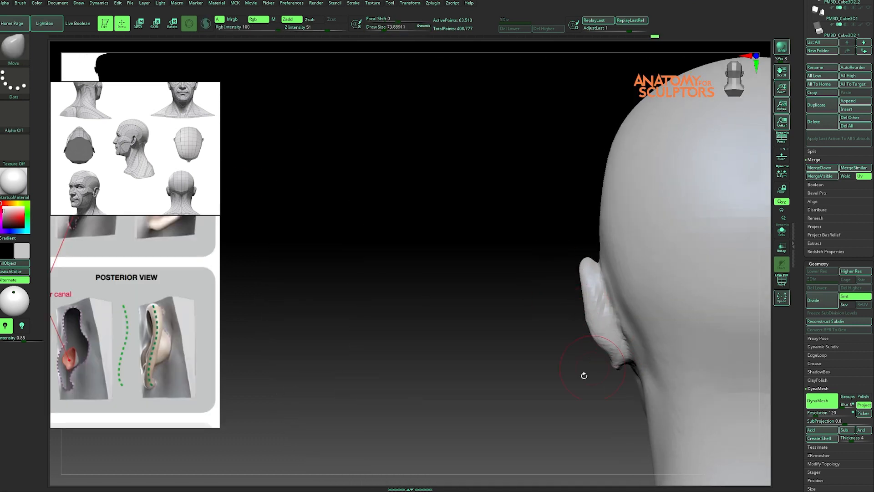
right_drag(584, 376, 589, 344)
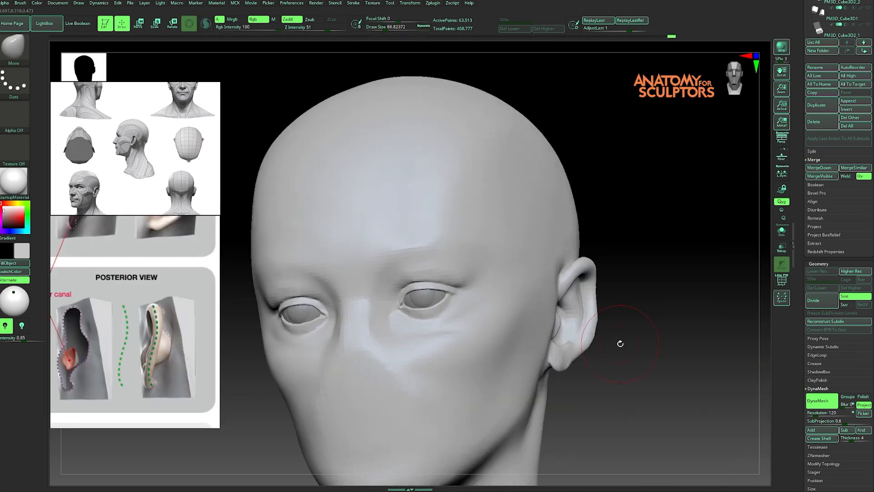
right_drag(617, 344, 604, 303)
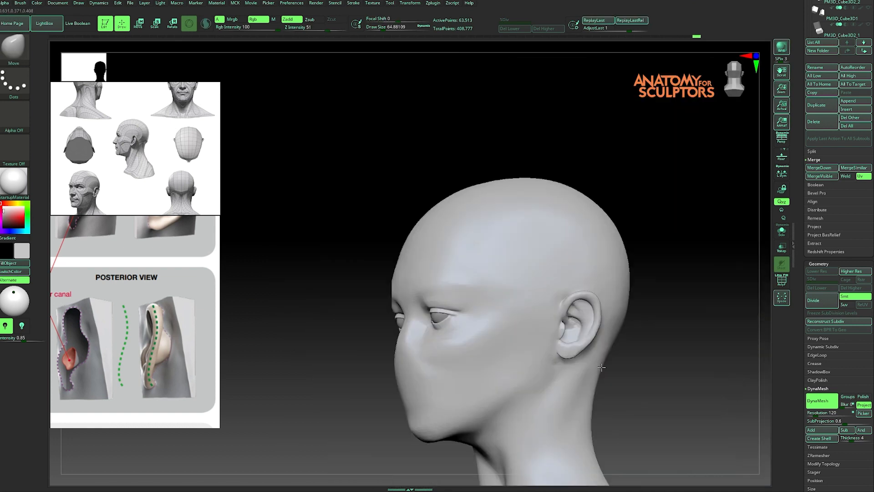
Compare the ear's placement on the head with the ear connection and position reference sheet
scroll(132, 366, up, 3)
middle_drag(155, 223, 121, 355)
scroll(130, 340, up, 2)
mouse_move(558, 224)
right_down()
mouse_move(654, 396)
mouse_move(557, 241)
right_up()
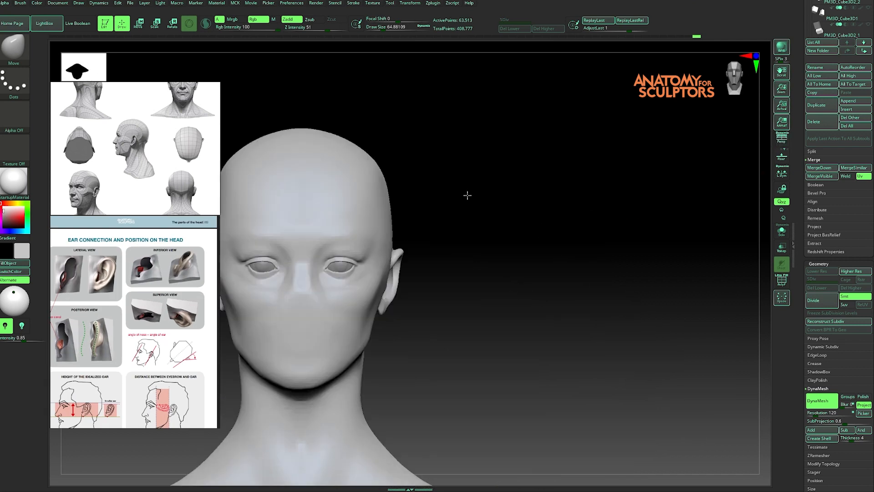
key(s)
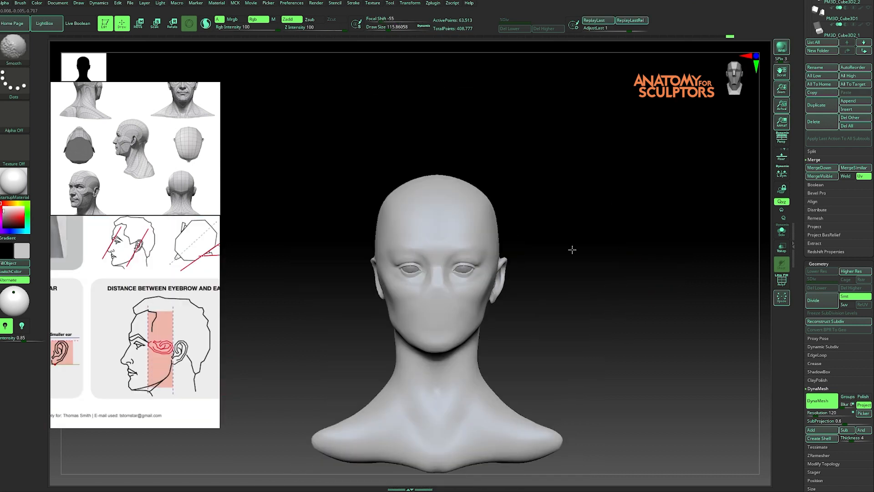
Open the mesh mirroring and welding options for the head
scroll(795, 220, down, 10)
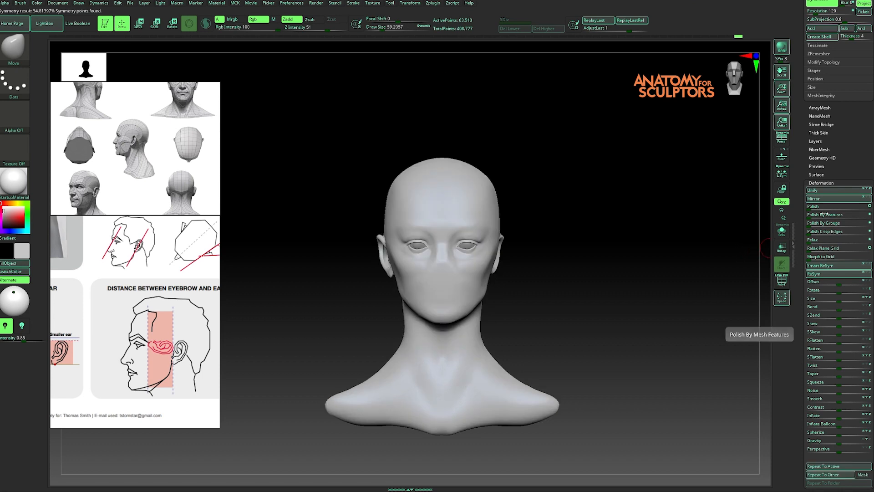
click(821, 183)
click(823, 28)
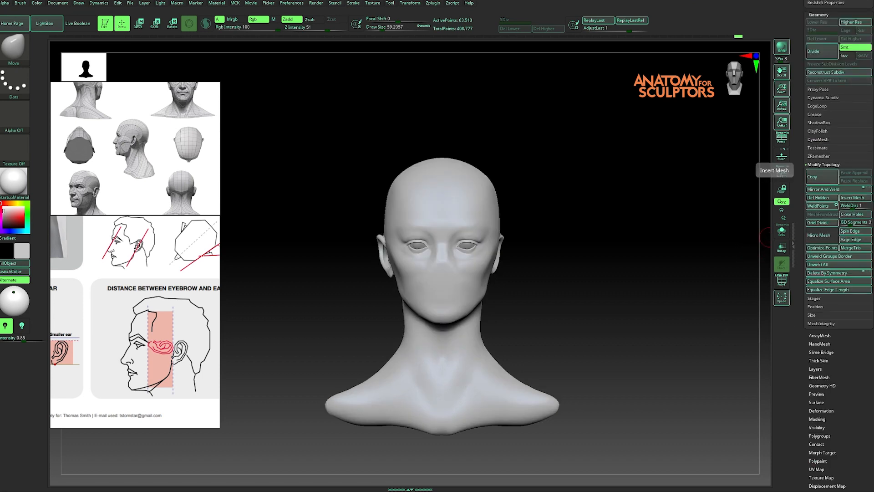
scroll(814, 277, up, 3)
Isolate the ear region on the duplicated head by hiding the surrounding geometry
drag(547, 269, 568, 345)
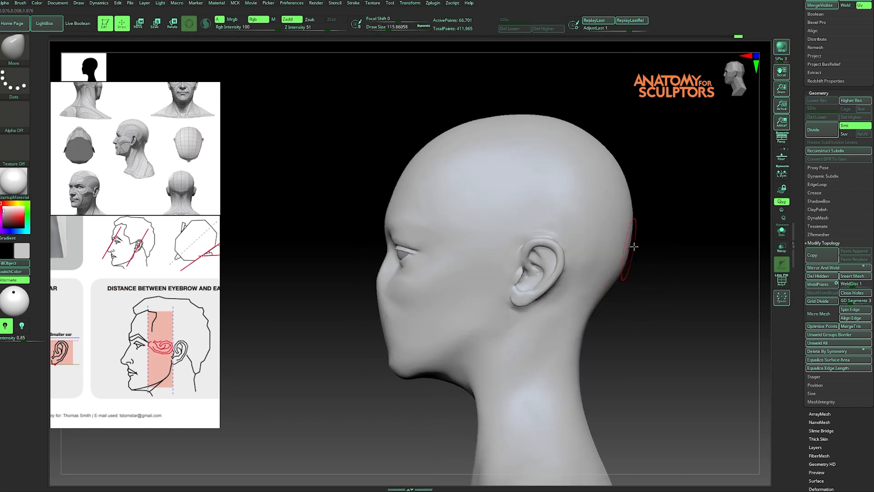
ctrl+shift+drag(683, 175, 598, 364)
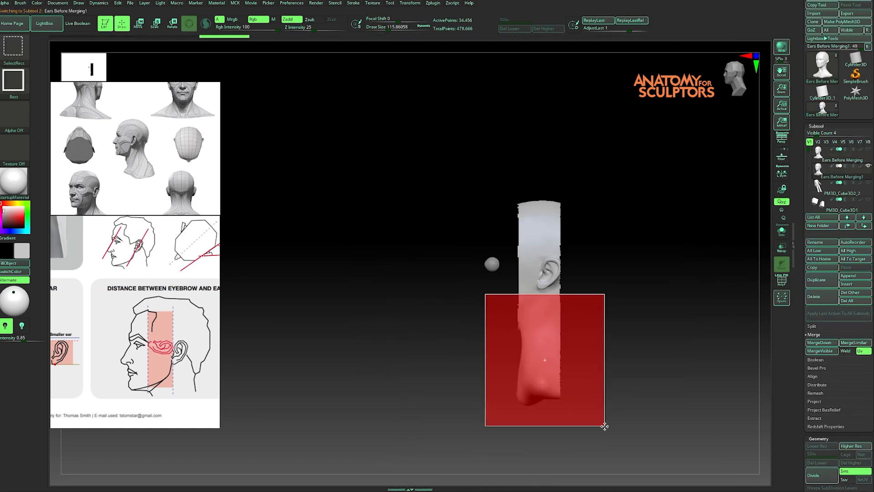
ctrl+shift+drag(472, 194, 364, 362)
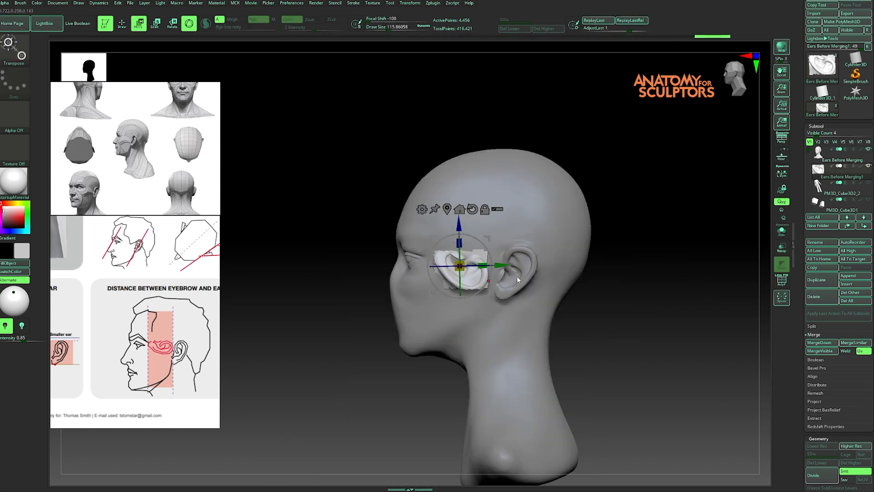
Select the original head, invert the mask over its merged ear and activate the move gizmo
key(q)
alt+click(523, 262)
key(ctrl+shift+z)
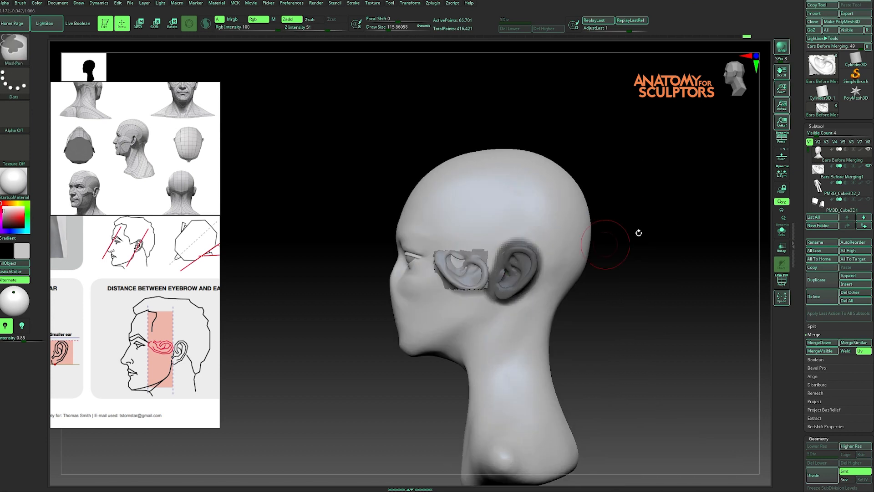
ctrl+click(639, 233)
key(w)
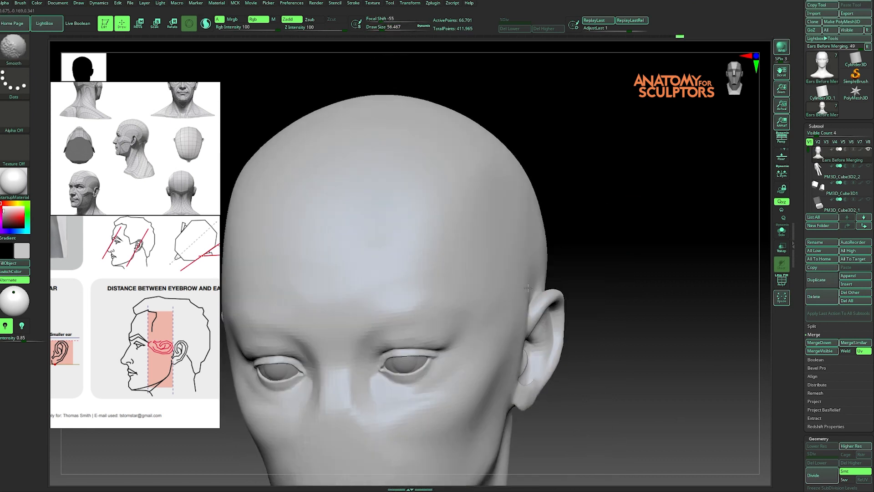
Refine the back of the ear and its crease against the head with the DamStandard brush, down to the lobe
mouse_move(592, 264)
mouse_down()
mouse_move(498, 289)
mouse_move(464, 335)
mouse_up()
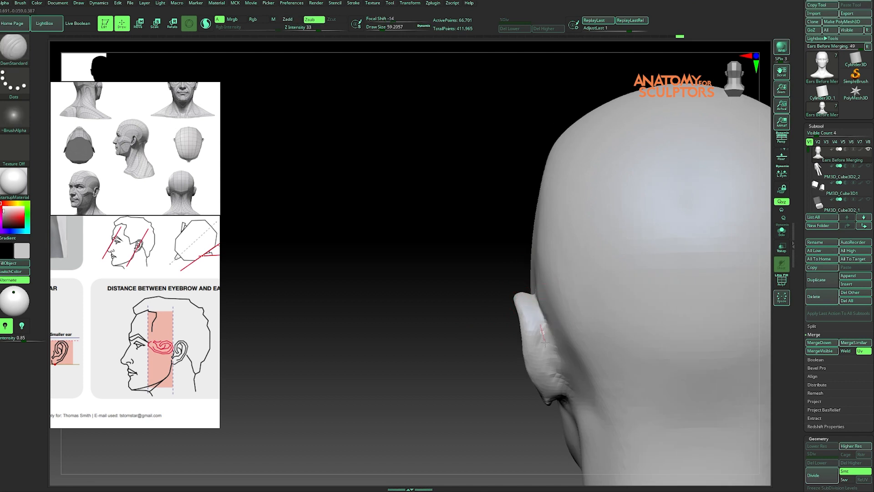
right_drag(550, 354, 563, 390)
right_drag(527, 362, 504, 334)
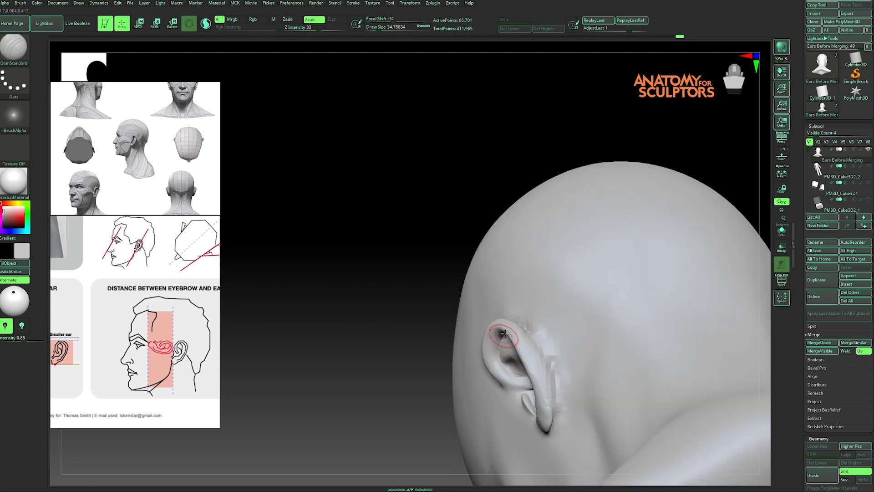
mouse_move(528, 285)
right_down()
mouse_move(441, 219)
mouse_move(568, 396)
mouse_move(654, 267)
mouse_move(697, 234)
right_up()
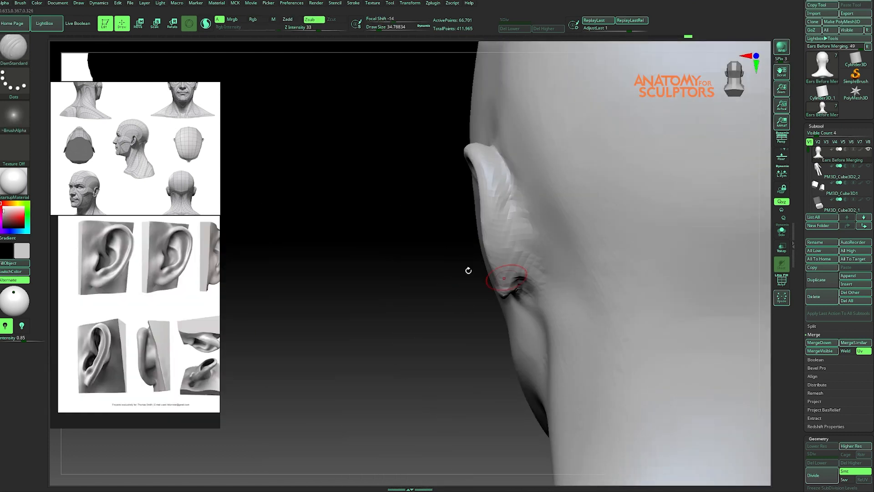
mouse_move(469, 269)
right_down()
mouse_move(413, 312)
mouse_move(460, 294)
right_up()
key(ctrl)
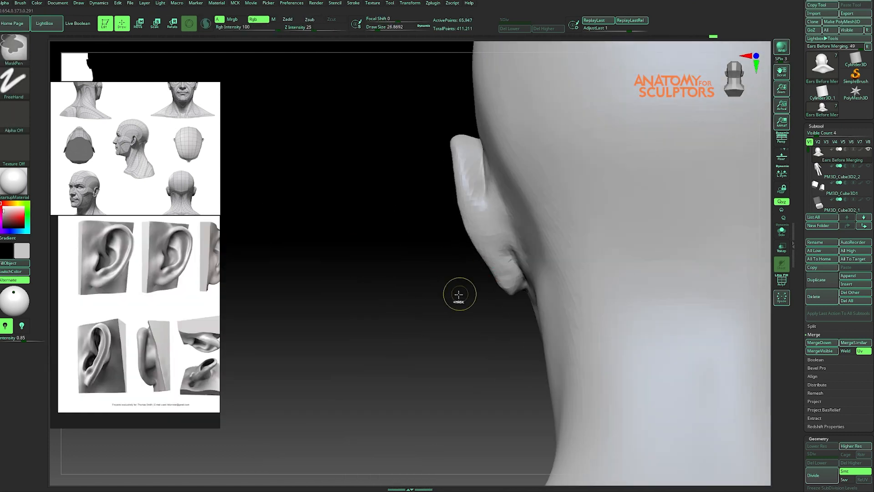